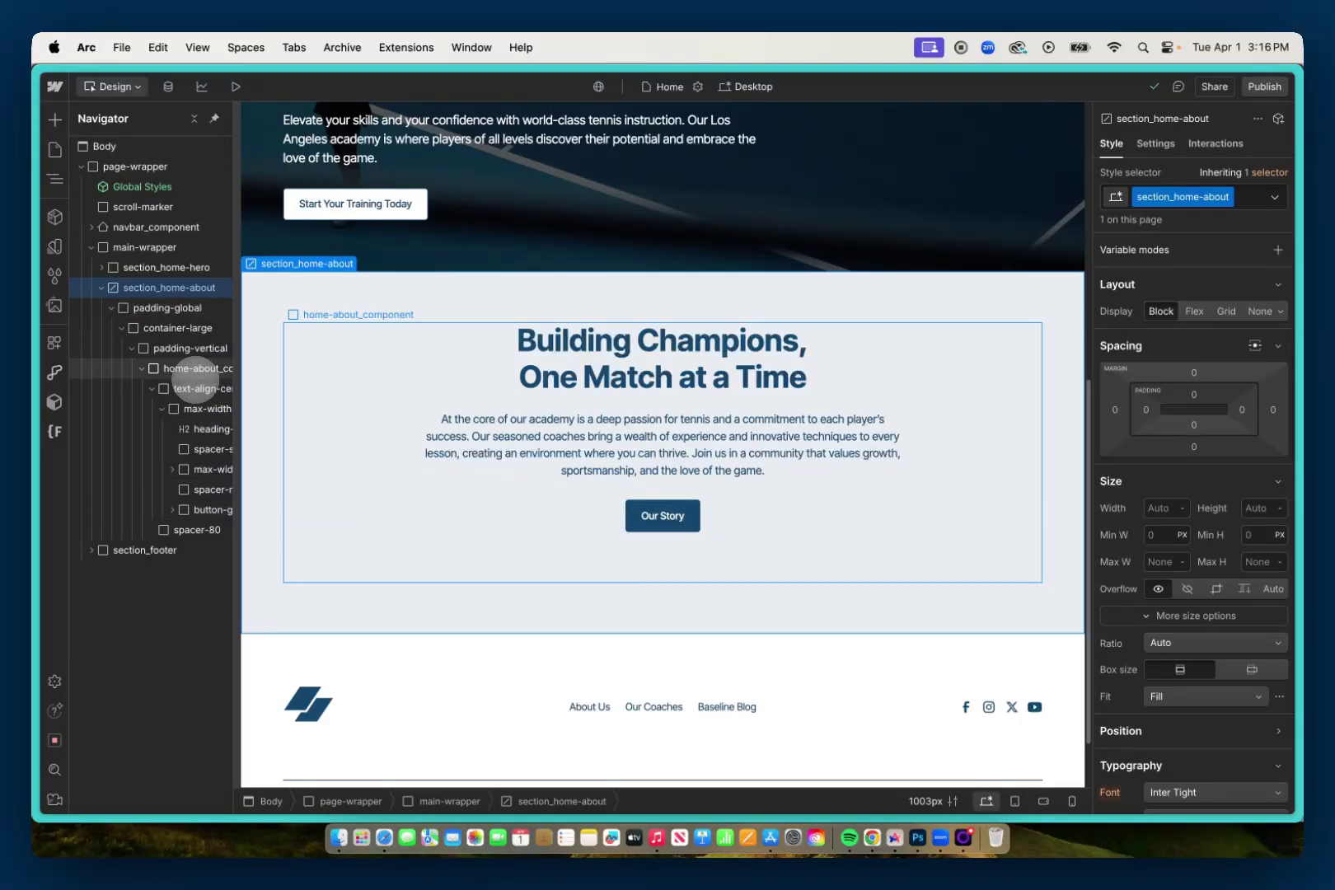
Step: Insert an Image element inside home-about_component, after the spacer-80 block
{"action": "left_click", "coordinate": [191, 368]}
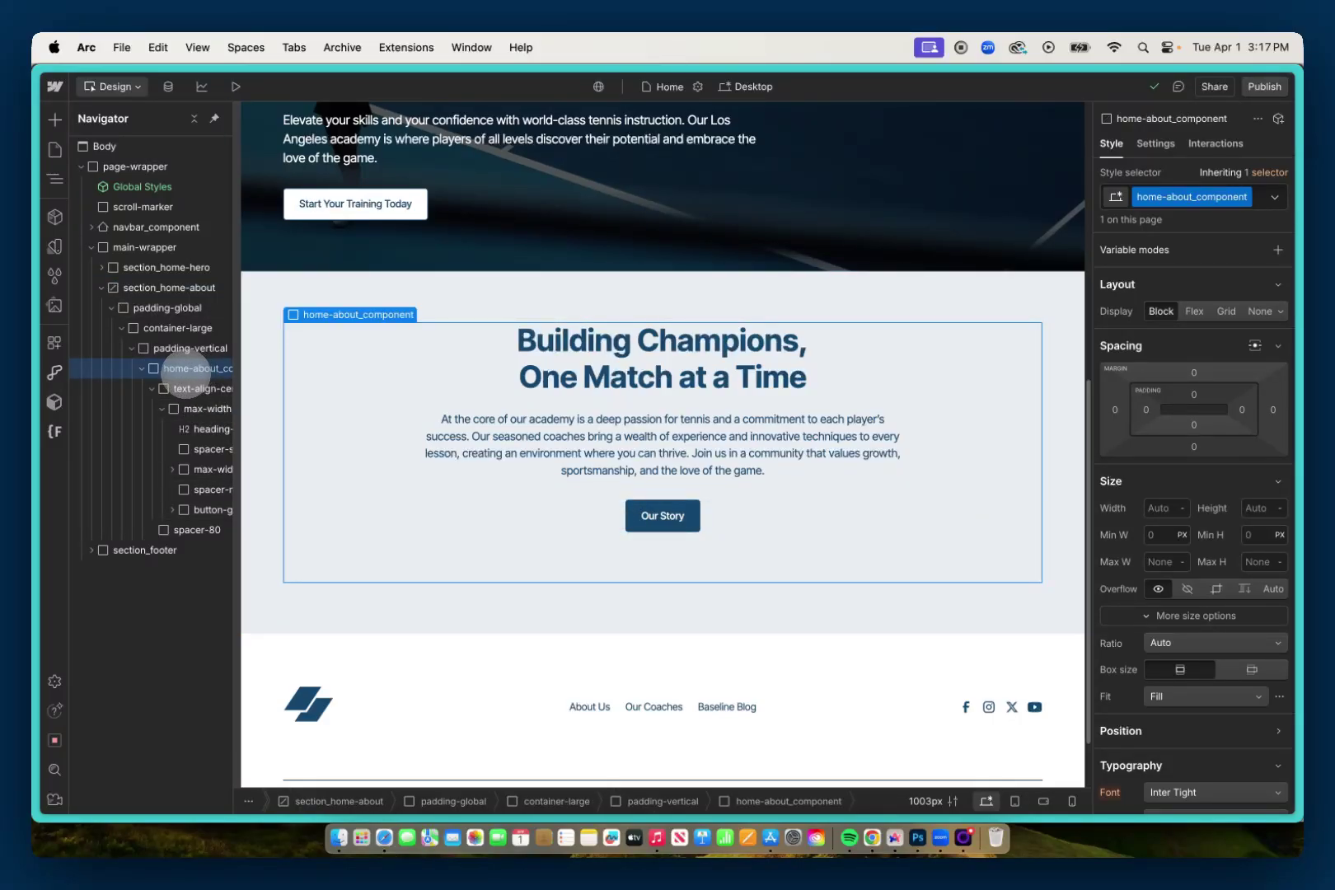
{"action": "left_click", "coordinate": [152, 387]}
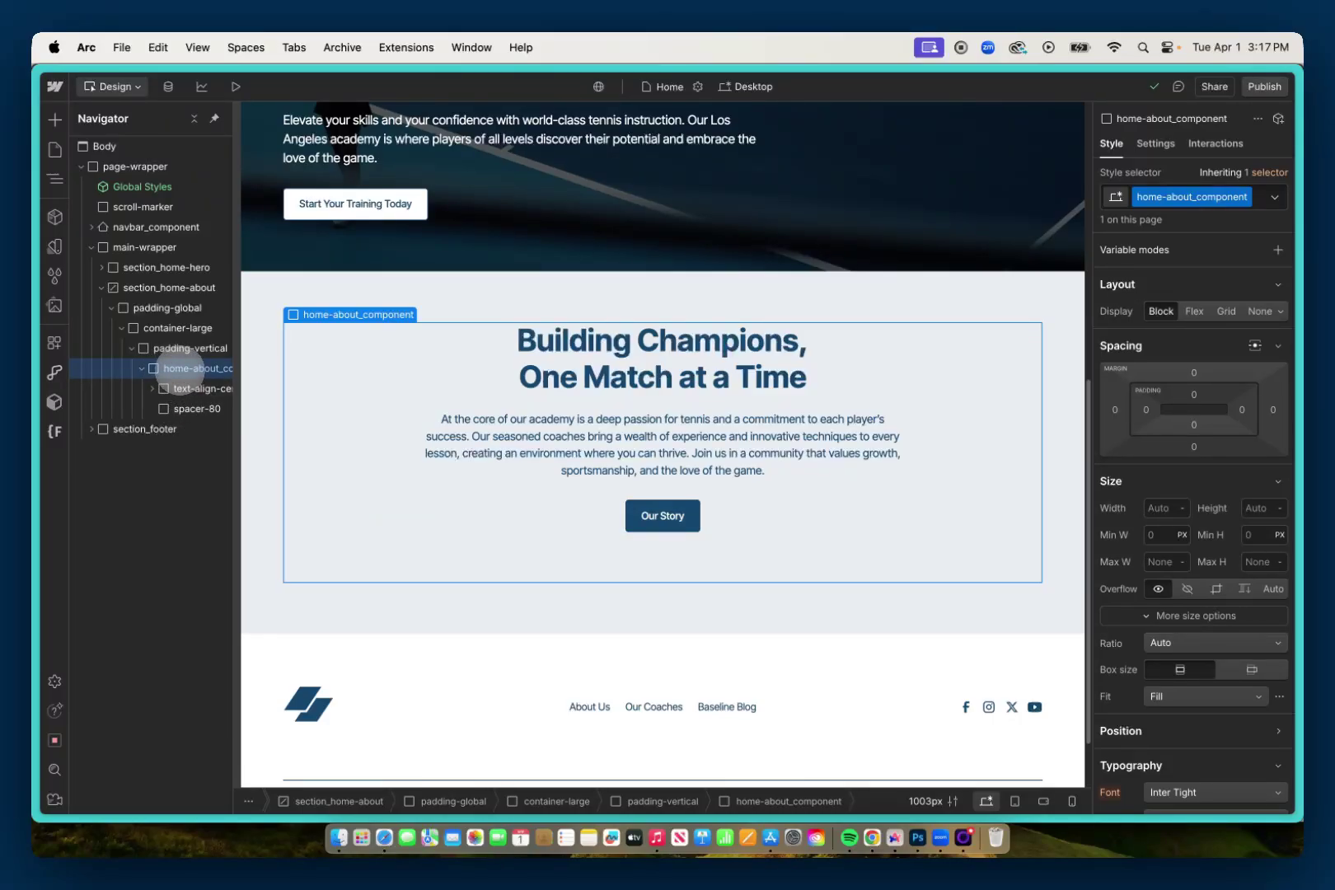
{"action": "key", "text": "super+k"}
{"action": "type", "text": "i"}
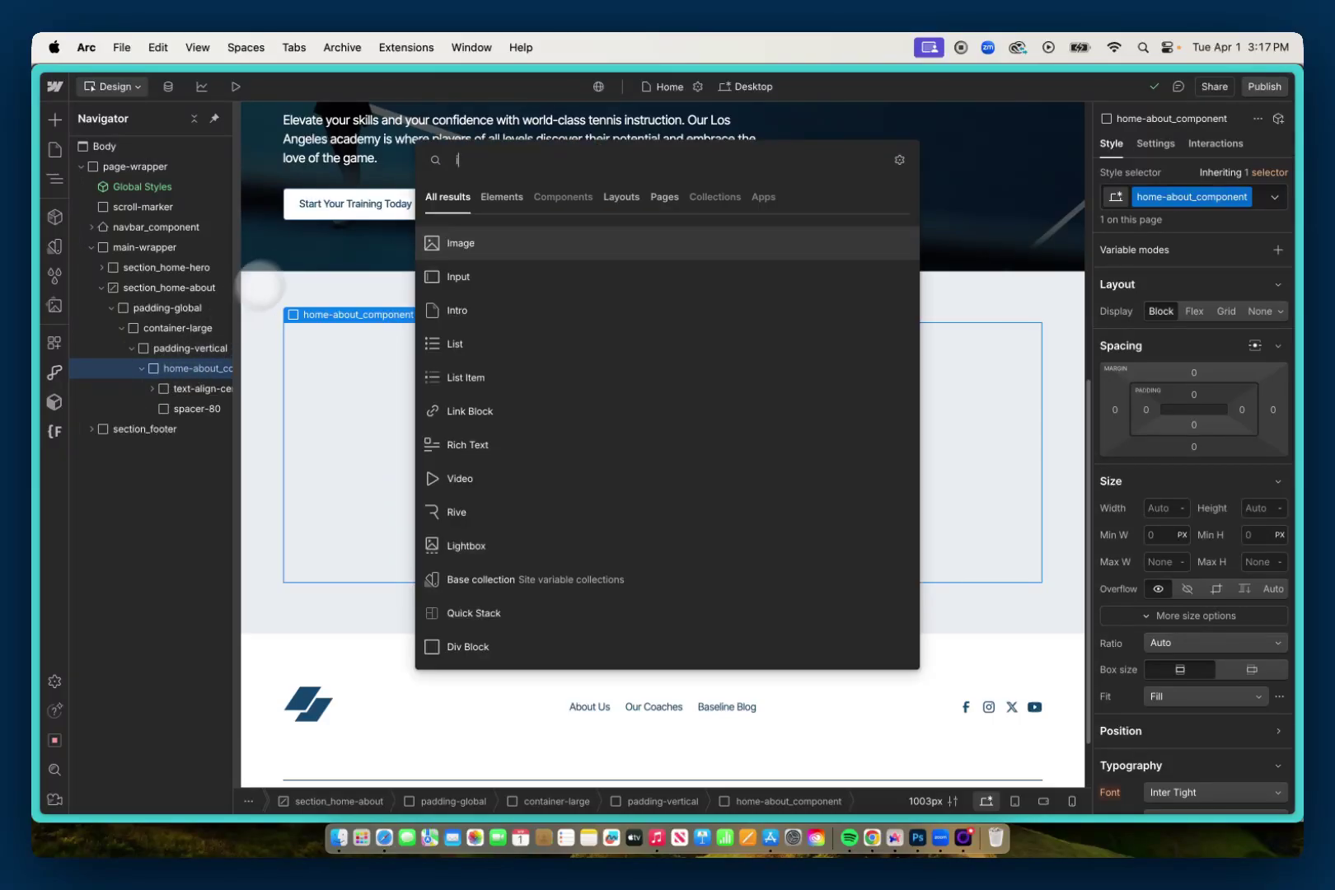
{"action": "left_click", "coordinate": [434, 240]}
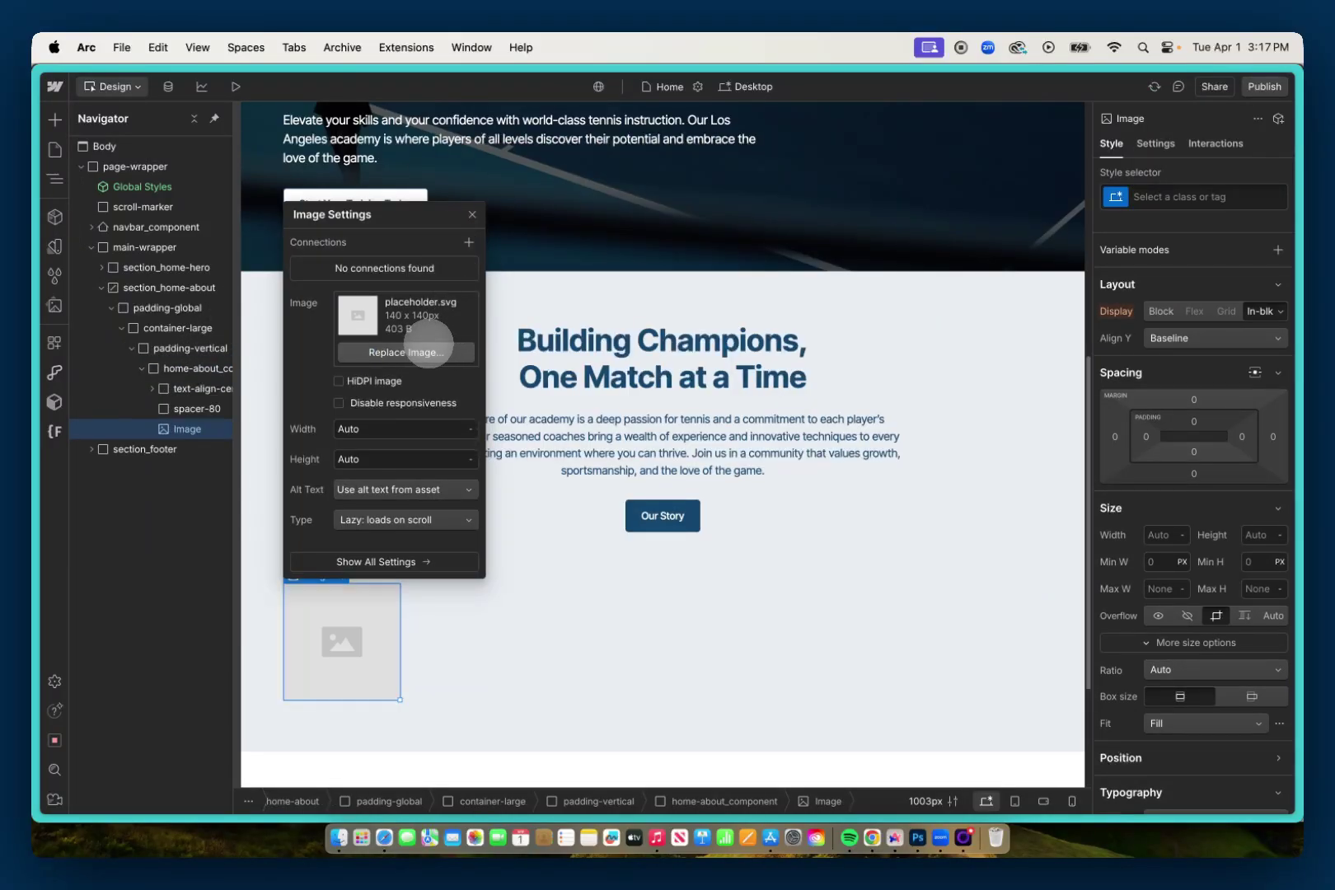
Step: Replace the placeholder with the young-woman tennis photo and disable the image's responsiveness
{"action": "left_click", "coordinate": [424, 351]}
{"action": "left_click", "coordinate": [218, 226]}
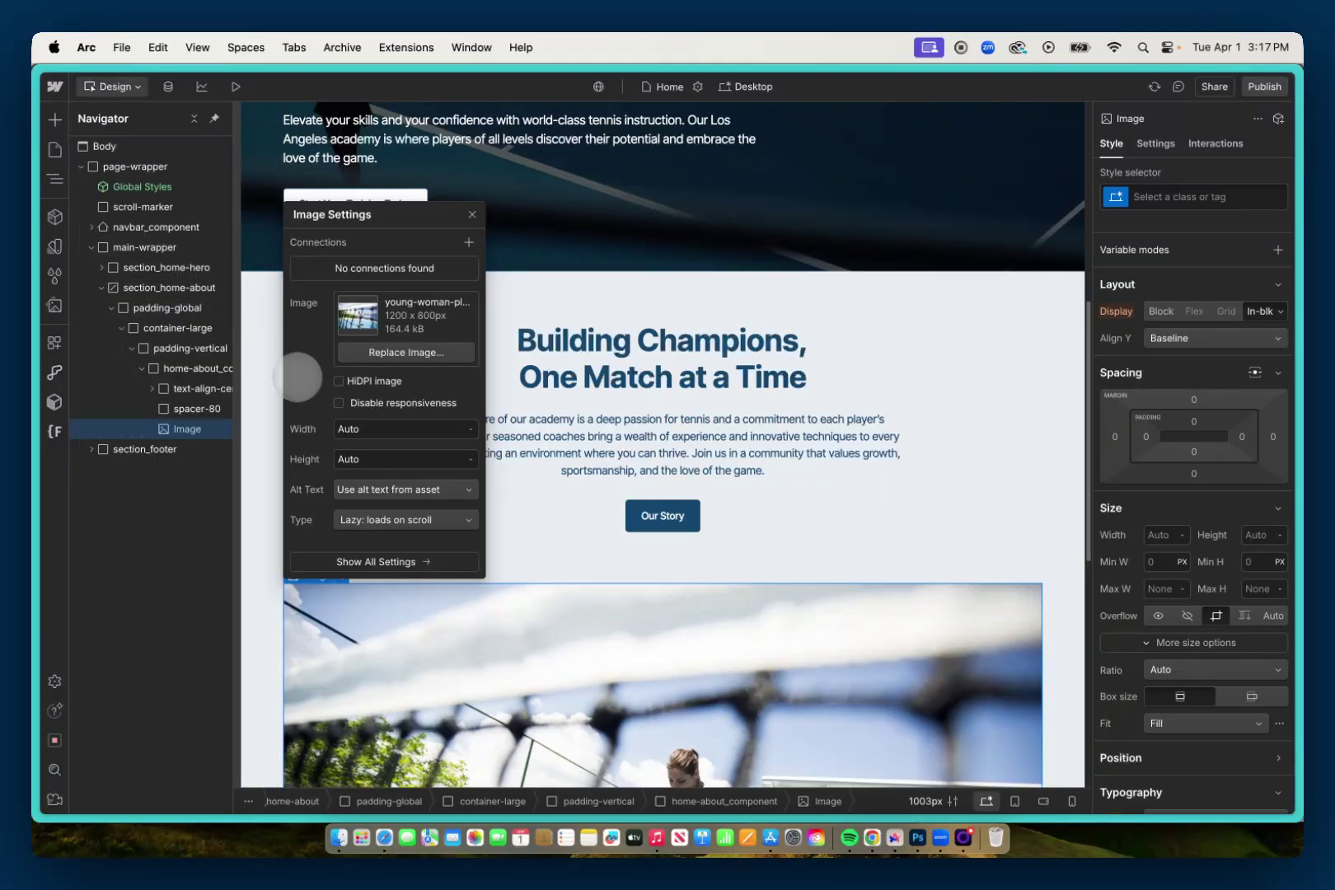
{"action": "left_click", "coordinate": [338, 403]}
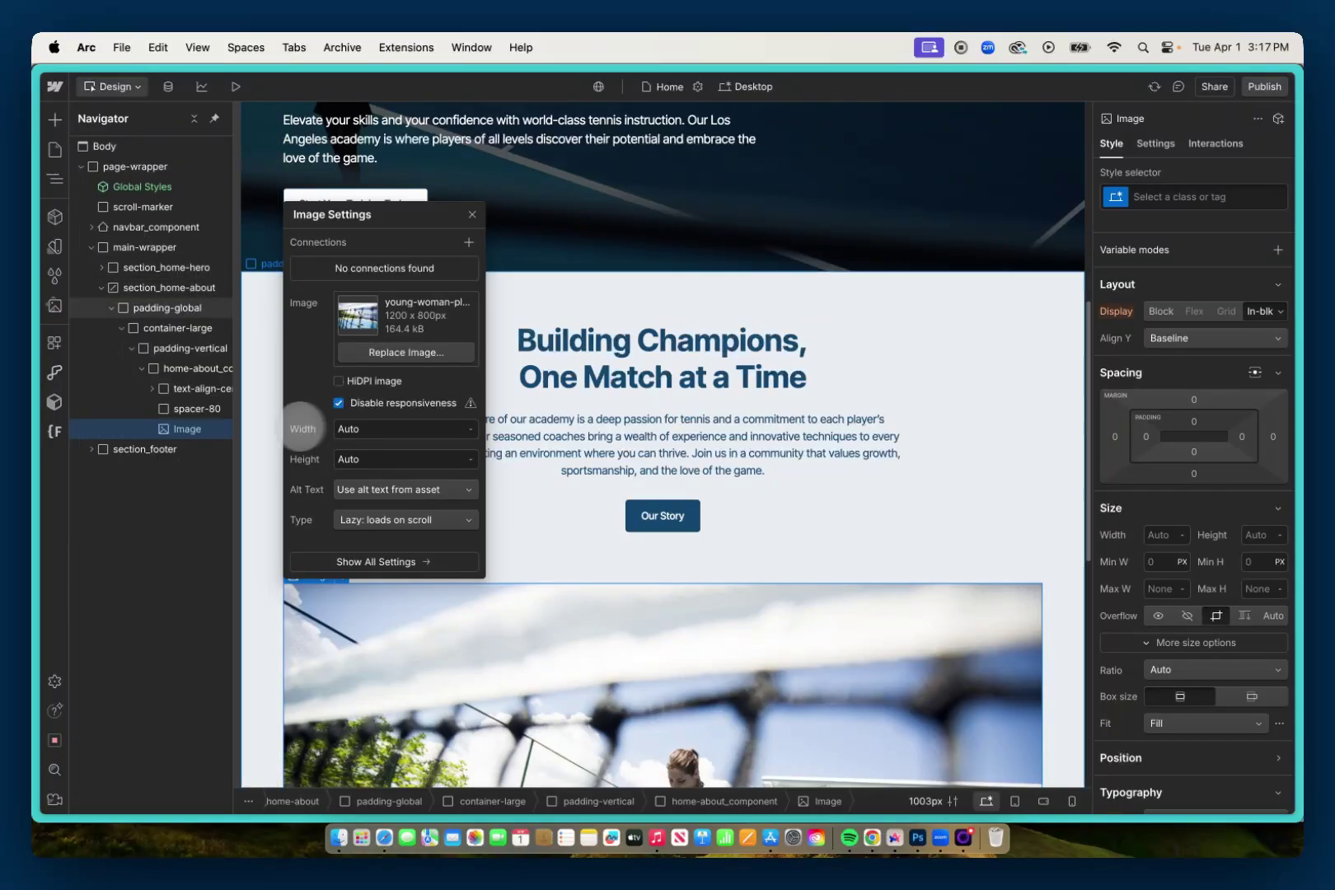
{"action": "left_click", "coordinate": [196, 429]}
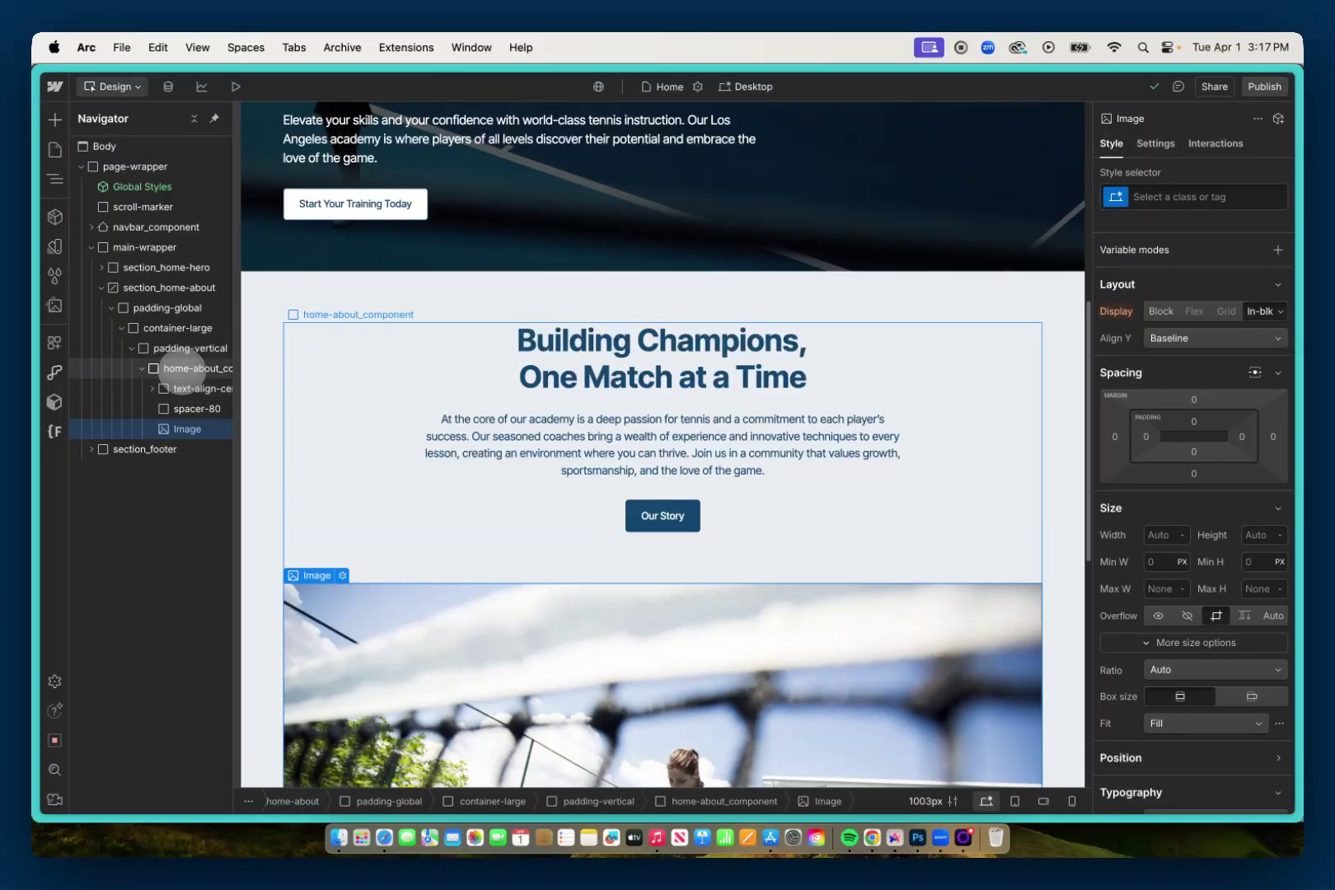
Step: Add a Div Block inside home-about_component and nest the tennis image within it
{"action": "left_click", "coordinate": [183, 369]}
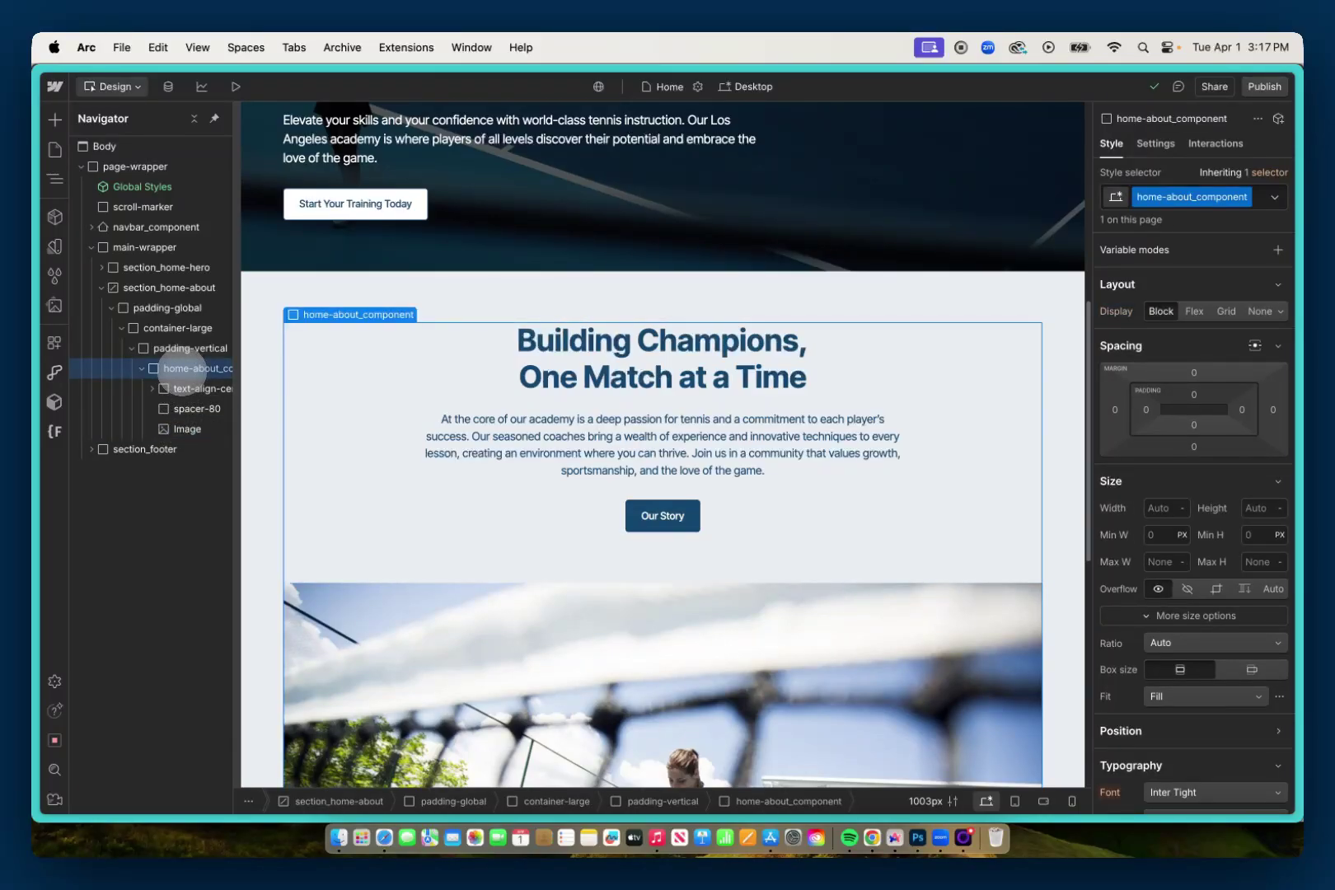
{"action": "key", "text": "super+k"}
{"action": "type", "text": "d"}
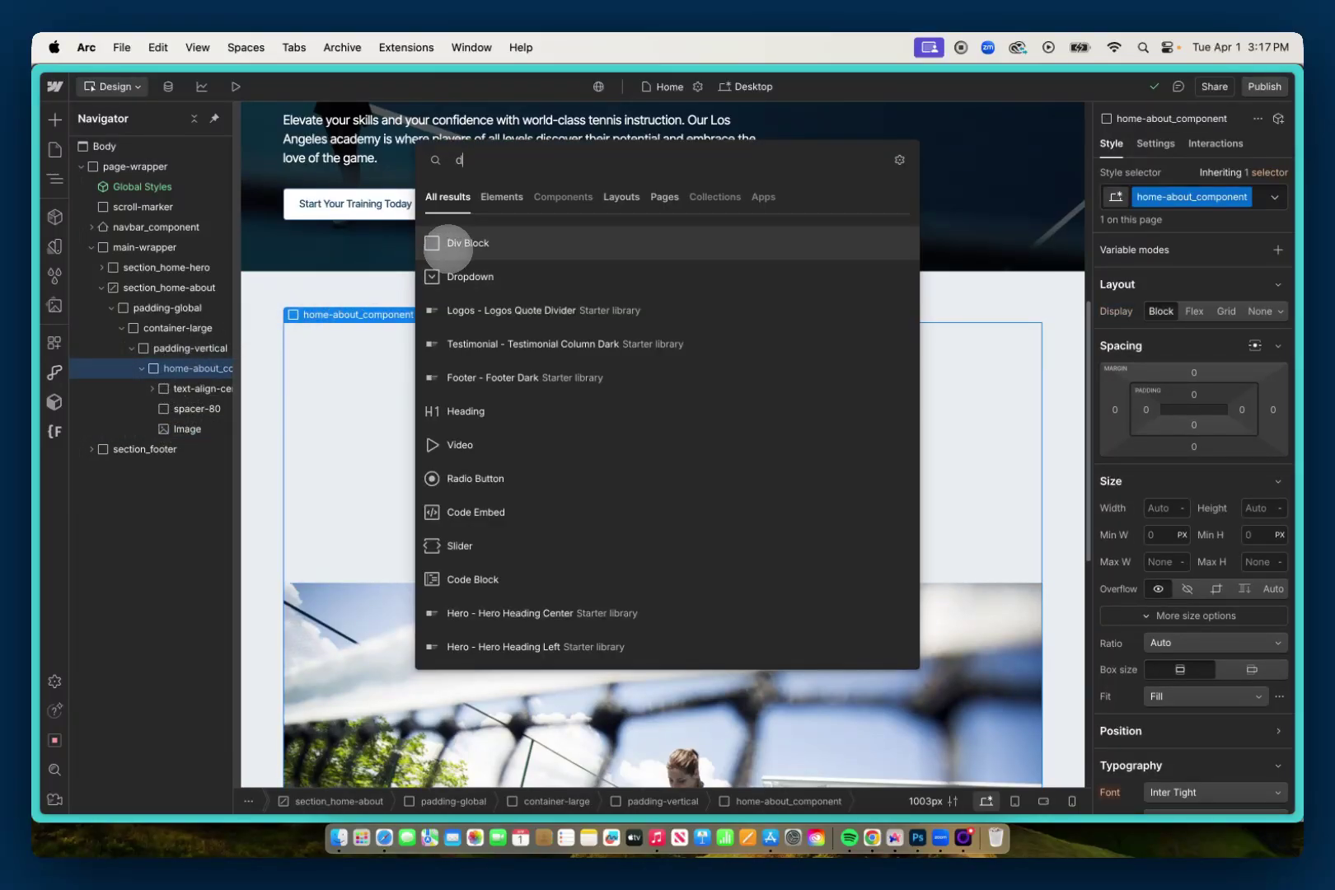
{"action": "left_click", "coordinate": [448, 243]}
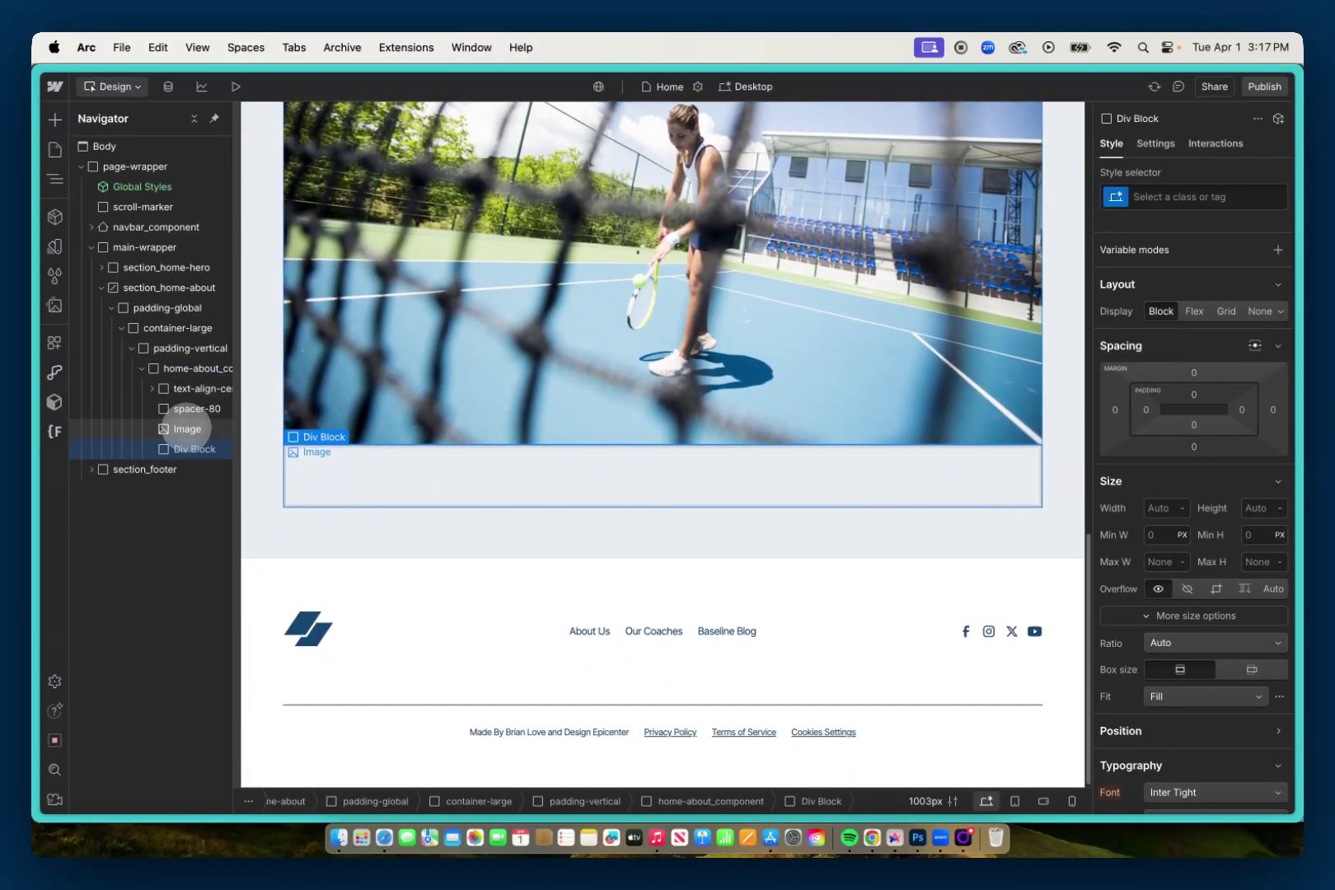
{"action": "left_click_drag", "start_coordinate": [186, 428], "coordinate": [188, 449]}
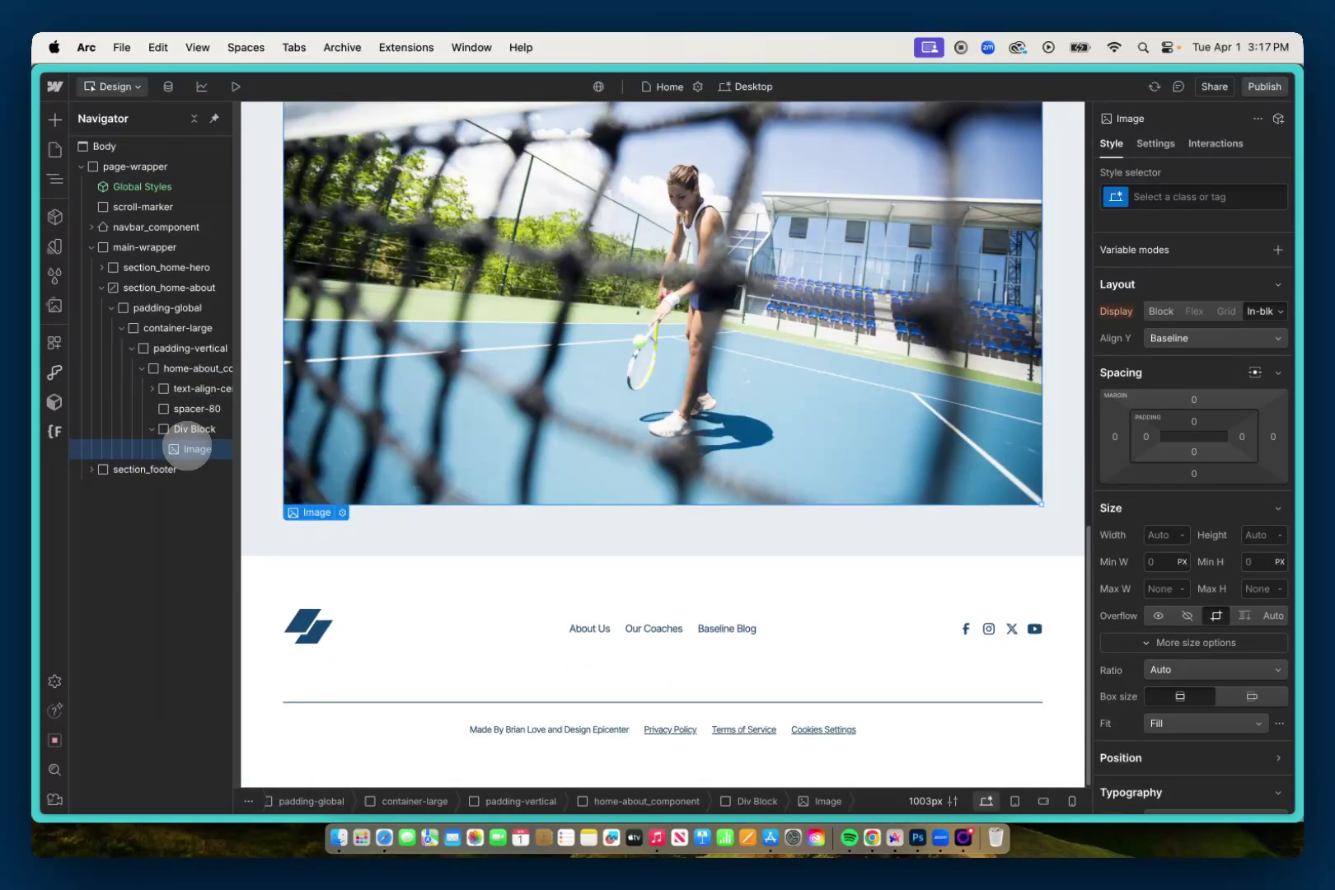
Step: Give the div block around the image a new class named home-about_img-wrapper
{"action": "left_click", "coordinate": [194, 428]}
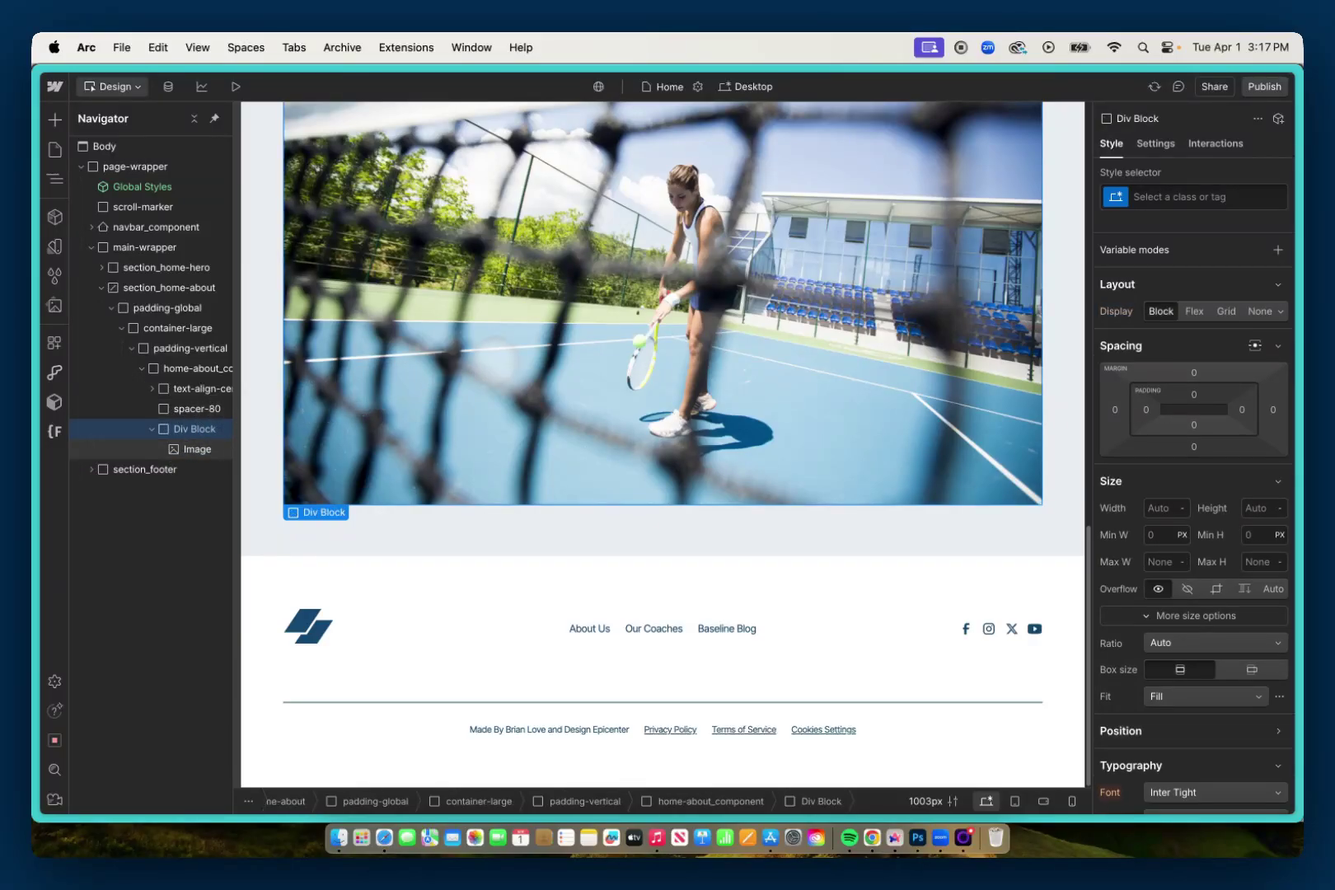
{"action": "left_click", "coordinate": [1191, 196]}
{"action": "type", "text": "home-"}
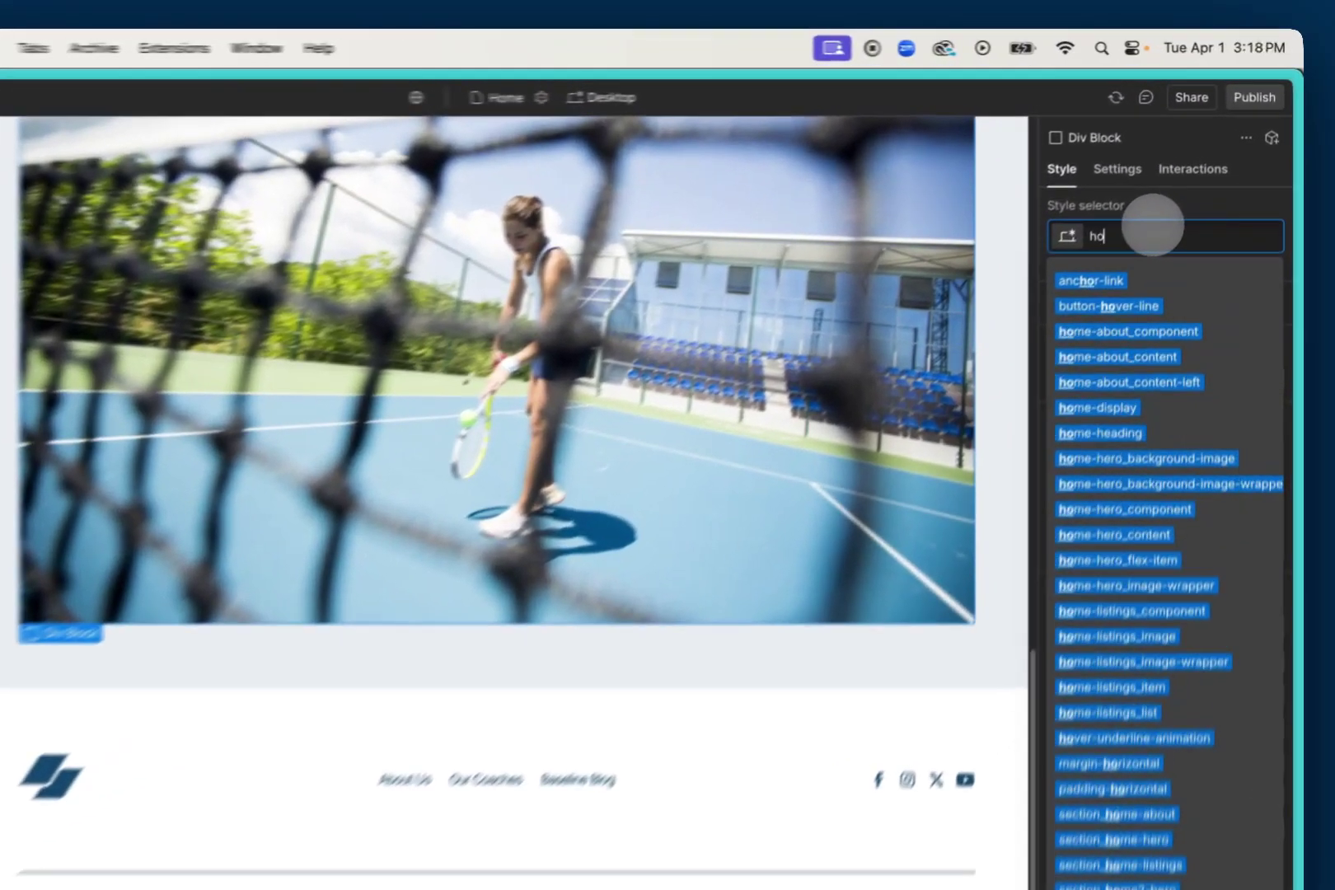
{"action": "type", "text": "about"}
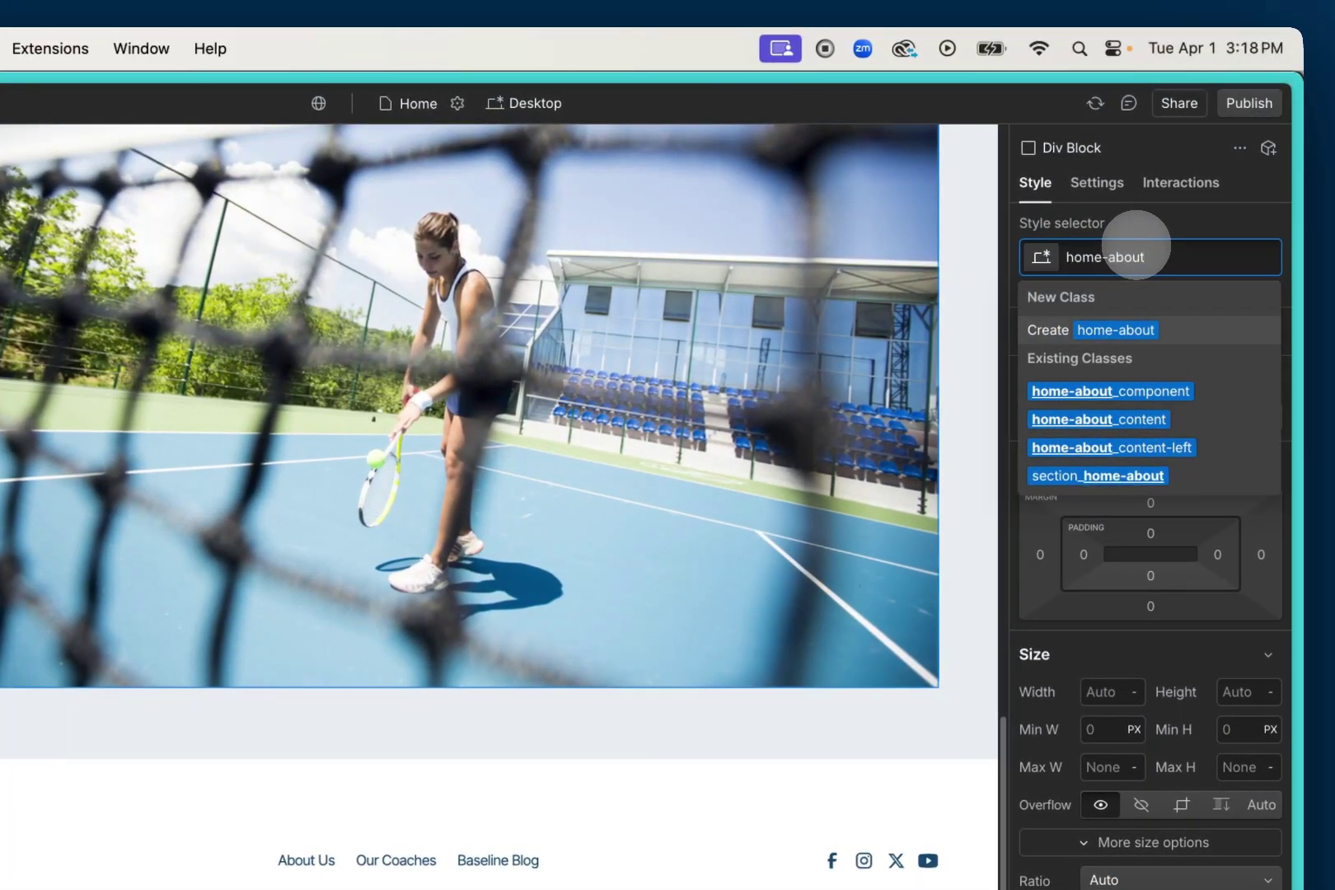
{"action": "type", "text": "_img-wrapper"}
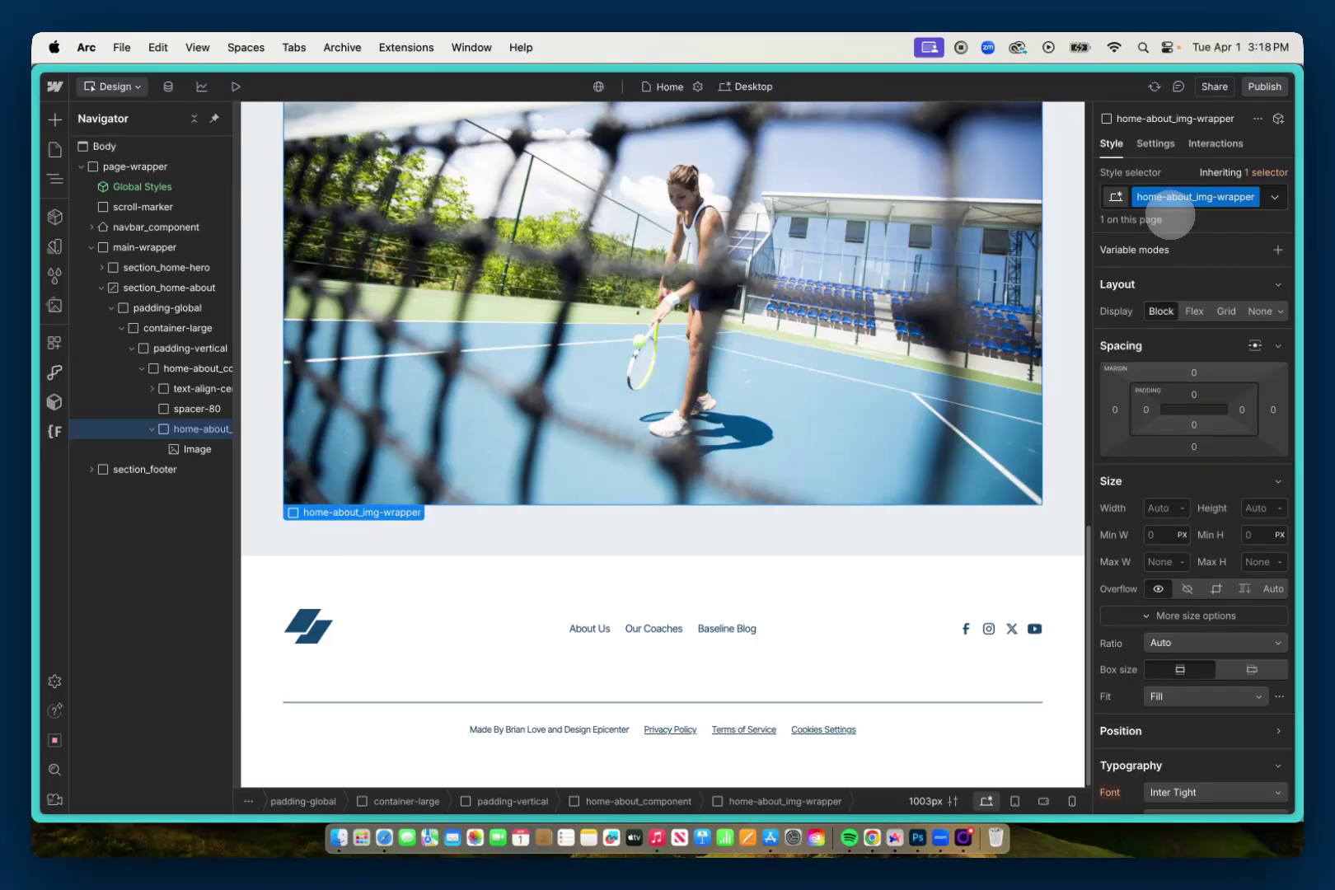
Step: Check the tennis image's pixel dimensions in its image settings
{"action": "left_click", "coordinate": [970, 263]}
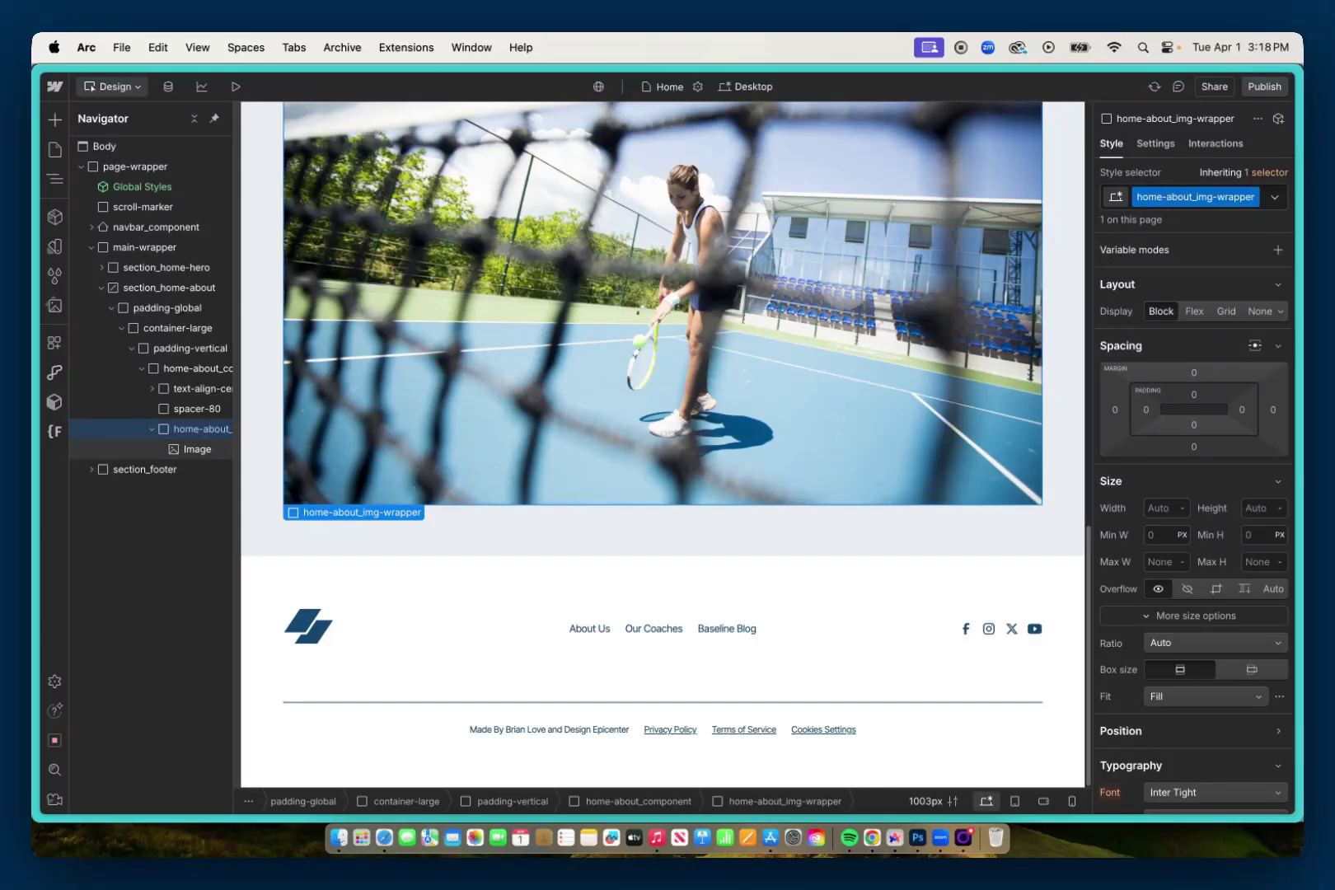
{"action": "scroll", "coordinate": [683, 297], "scroll_direction": "up", "scroll_amount": 4}
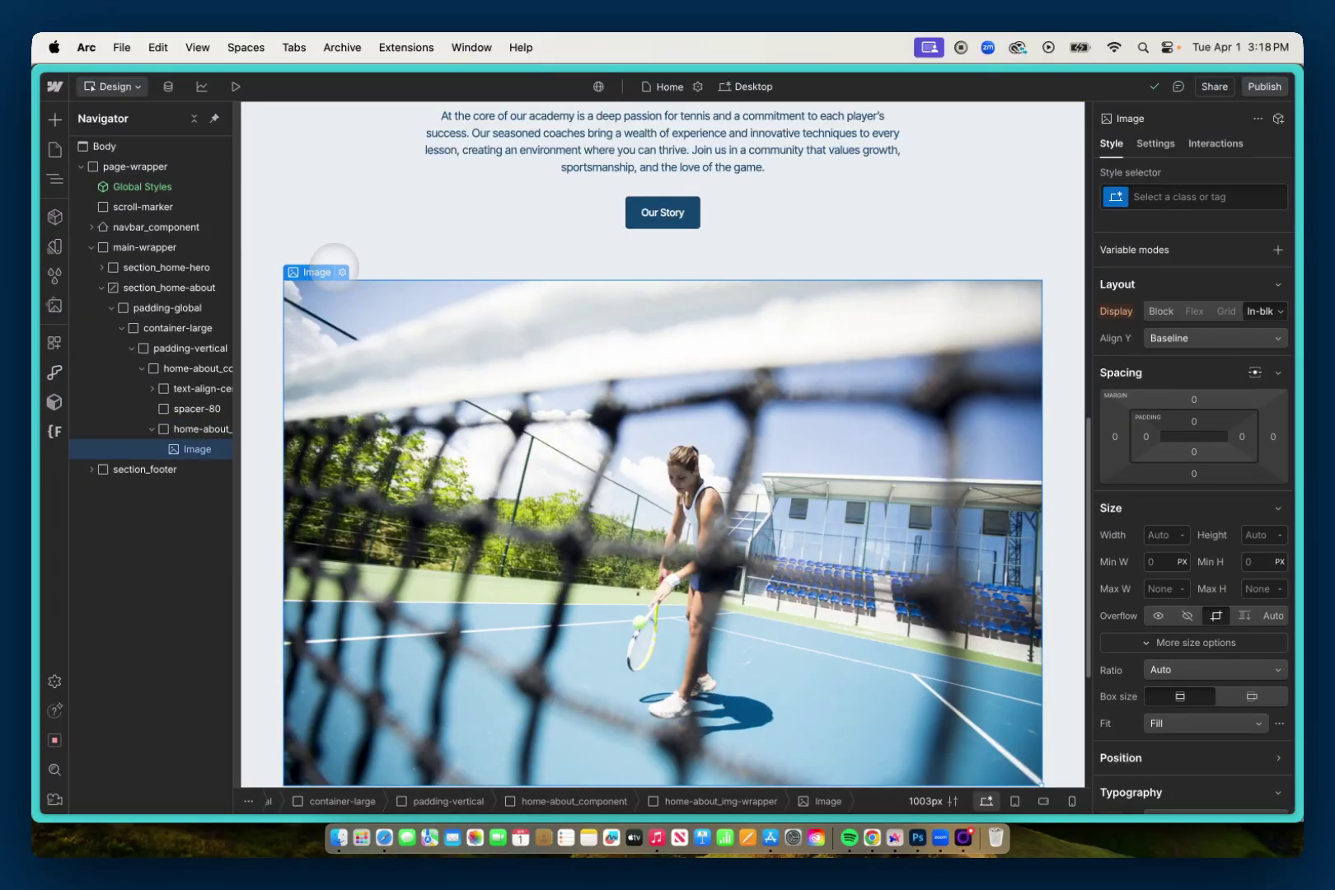
{"action": "left_click", "coordinate": [342, 272]}
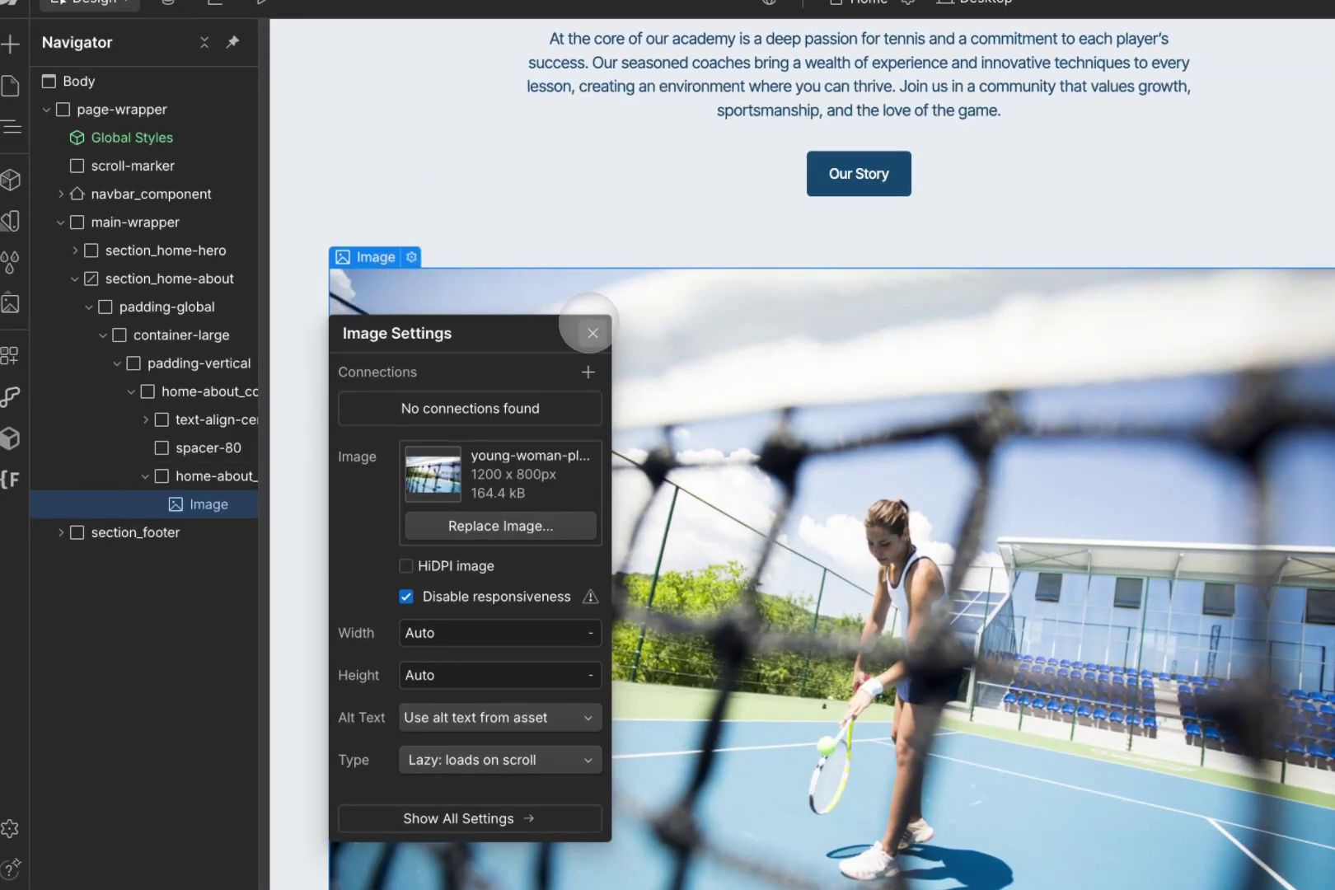
{"action": "left_click", "coordinate": [592, 333]}
Step: Set a custom aspect ratio of 1200 to 800 on home-about_img-wrapper
{"action": "left_click", "coordinate": [210, 475]}
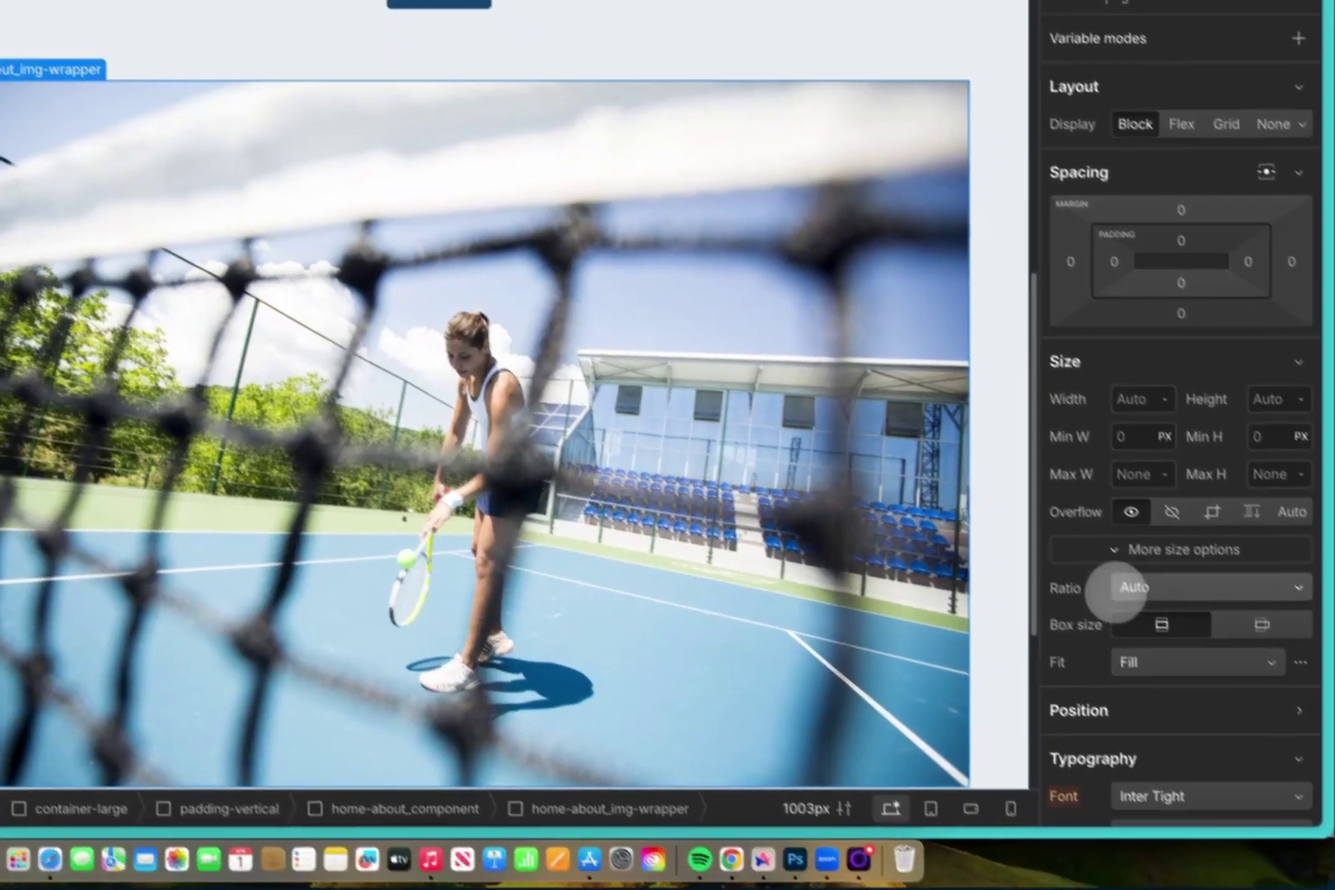
{"action": "left_click", "coordinate": [1117, 588]}
{"action": "left_click", "coordinate": [1104, 673]}
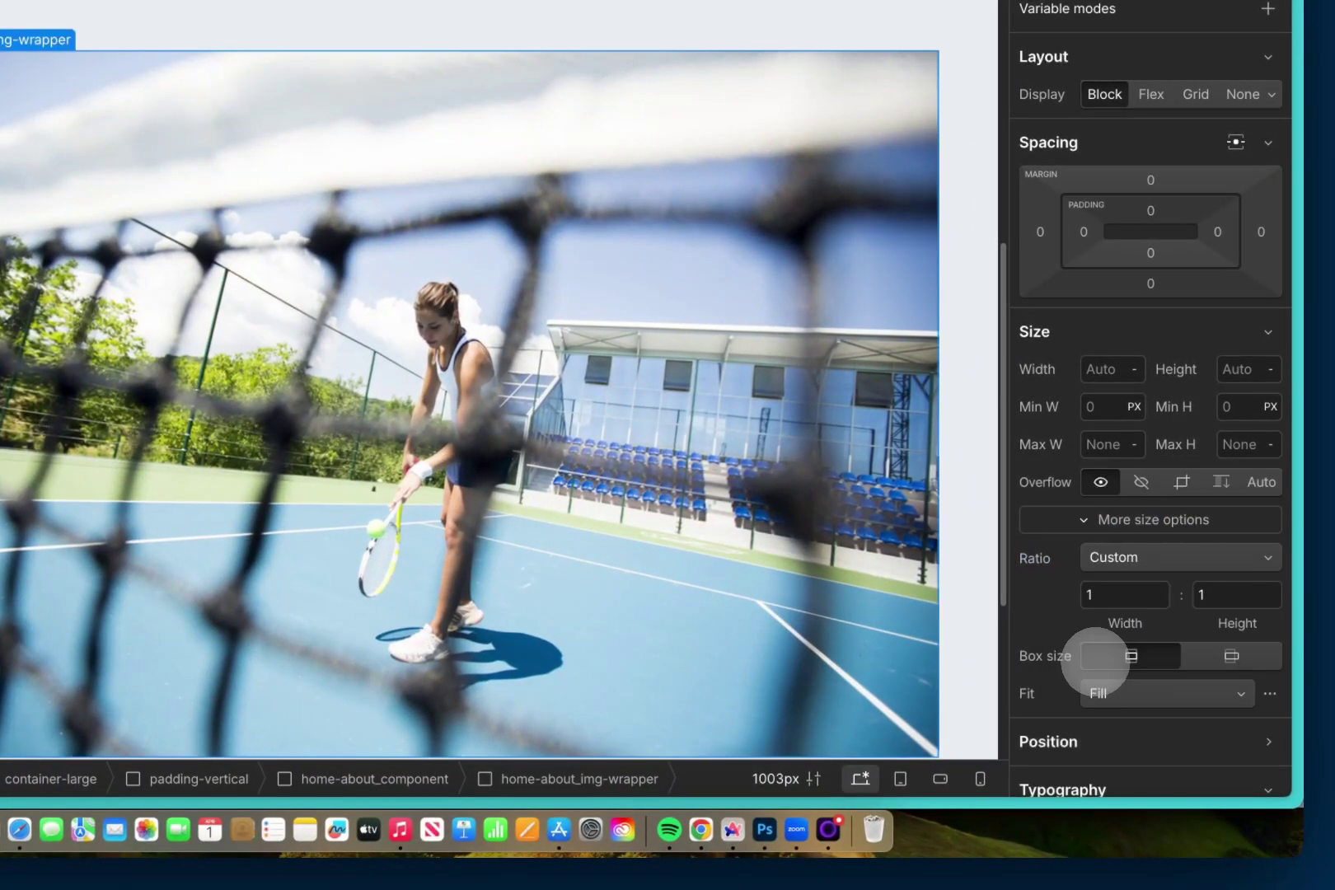
{"action": "left_click", "coordinate": [1096, 595]}
{"action": "type", "text": "1200"}
{"action": "key", "text": "Tab"}
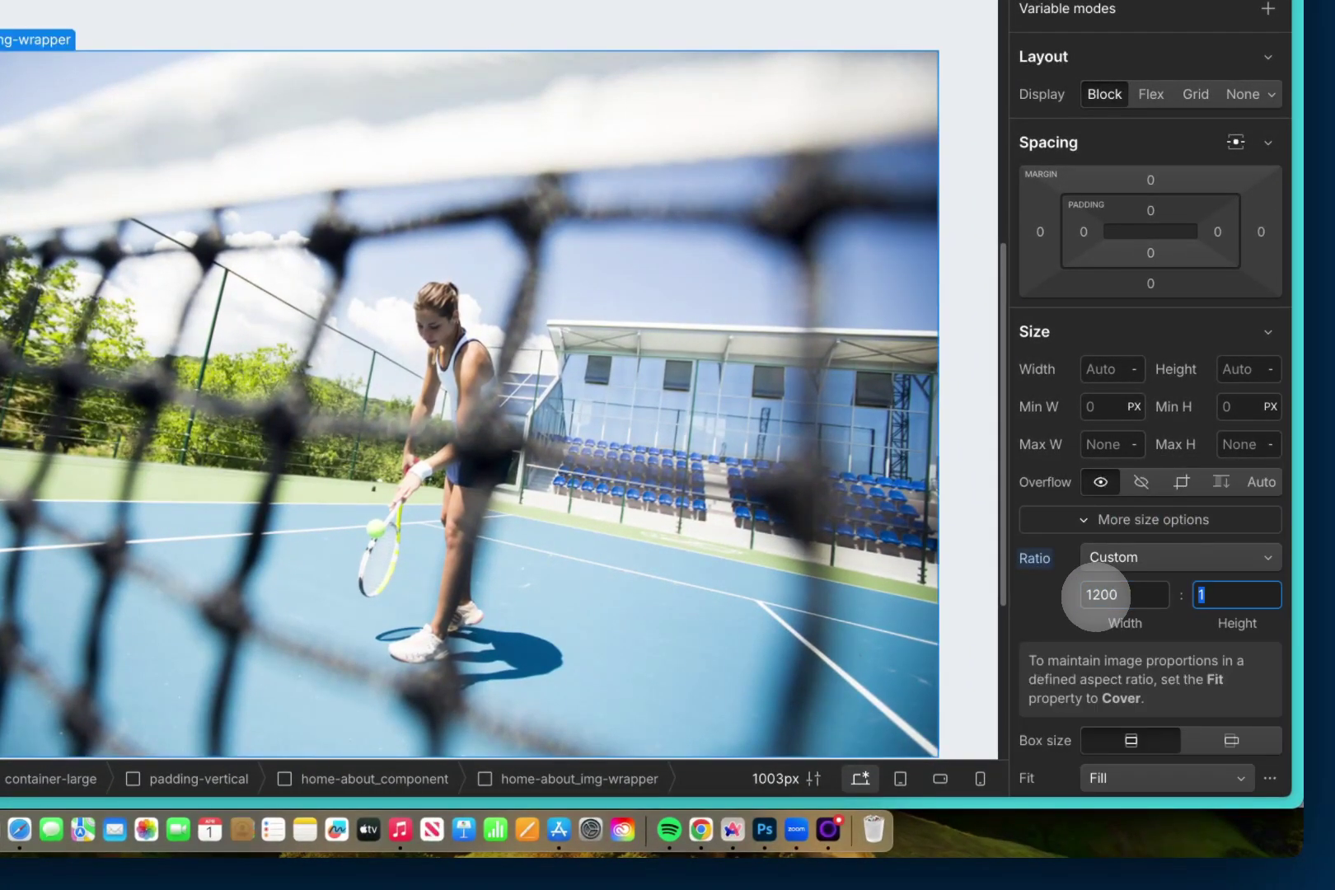
{"action": "type", "text": "800"}
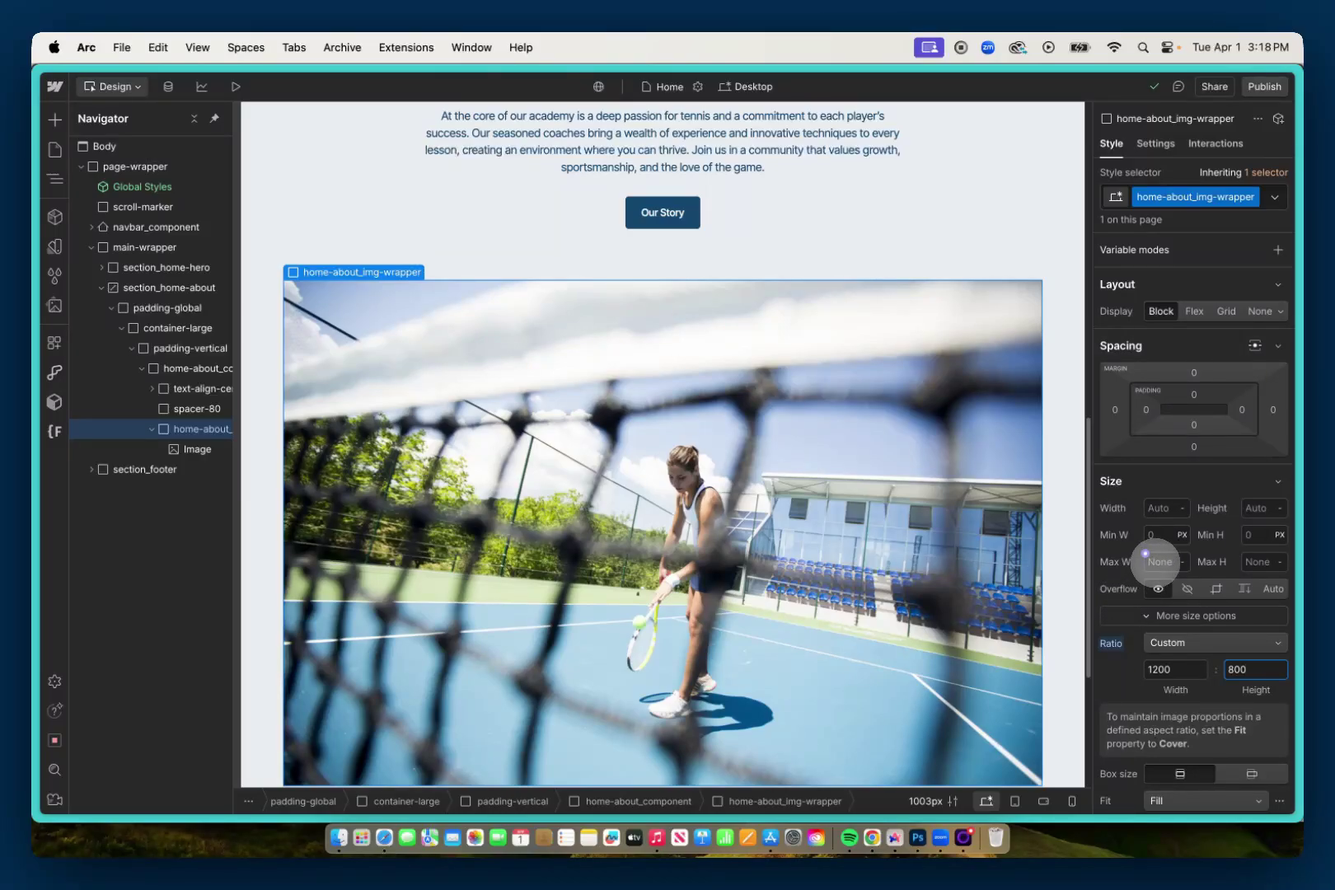
Step: Limit home-about_img-wrapper to a maximum width of 5 rem and set its width to 100%
{"action": "left_click", "coordinate": [1146, 555]}
{"action": "type", "text": "5rem"}
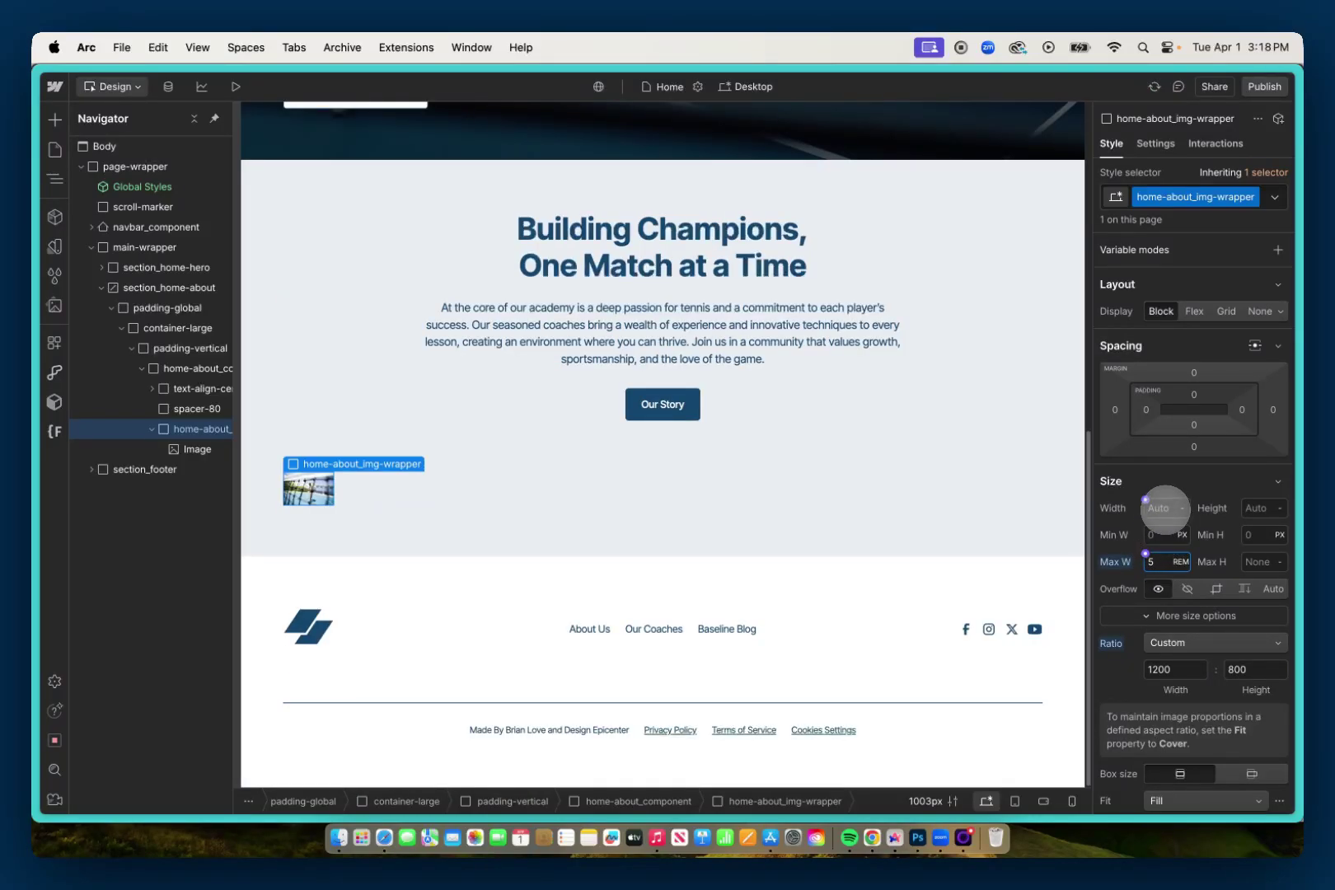
{"action": "left_click", "coordinate": [1165, 509]}
{"action": "type", "text": "100%"}
{"action": "key", "text": "Return"}
Step: Try larger maximum widths on home-about_img-wrapper, including 10, 25 and 50 rem
{"action": "left_click", "coordinate": [1169, 560]}
{"action": "type", "text": "10"}
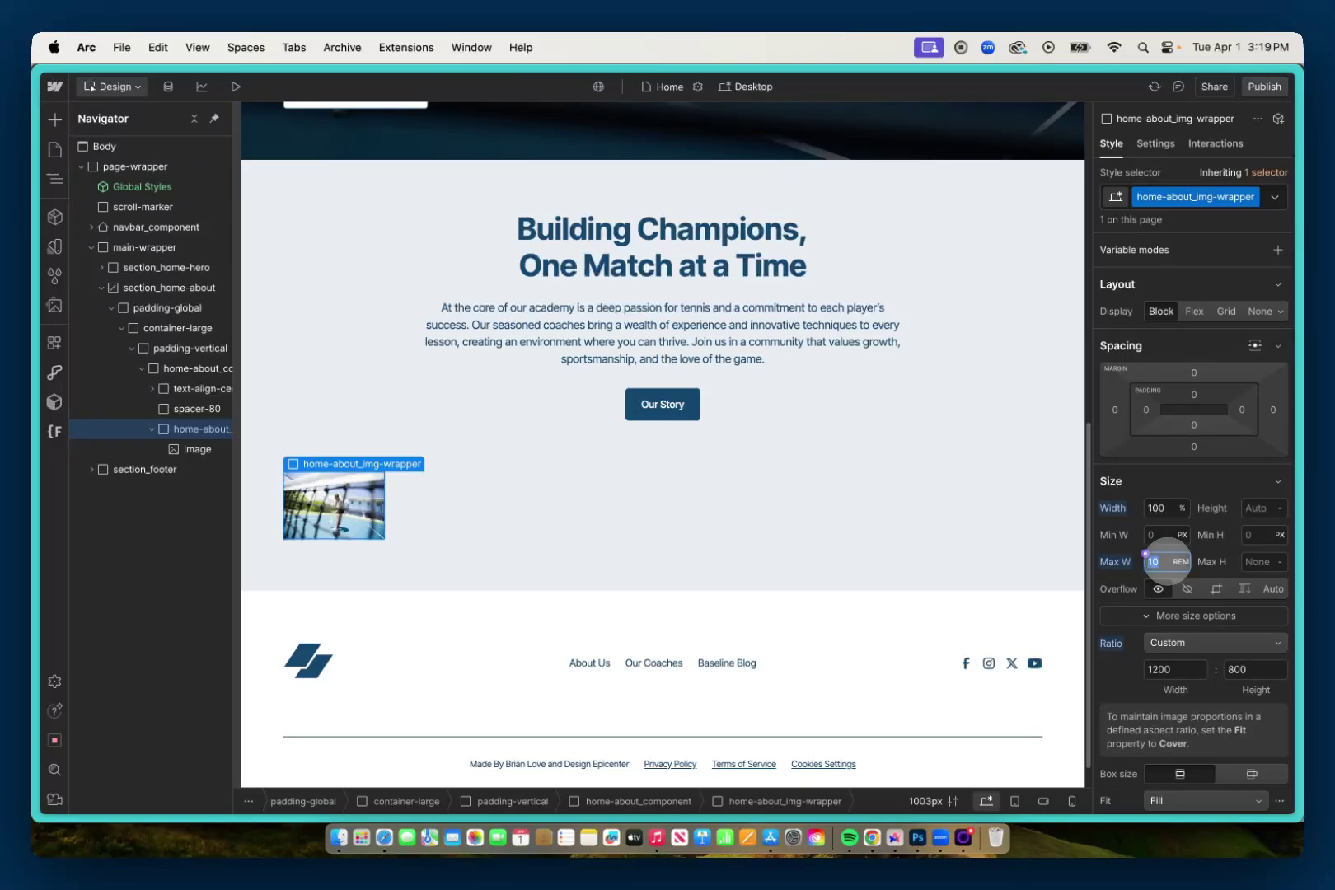
{"action": "key", "text": "BackSpace"}
{"action": "type", "text": "5"}
{"action": "key", "text": "BackSpace"}
{"action": "key", "text": "BackSpace"}
{"action": "type", "text": "20"}
{"action": "key", "text": "BackSpace"}
{"action": "type", "text": "5"}
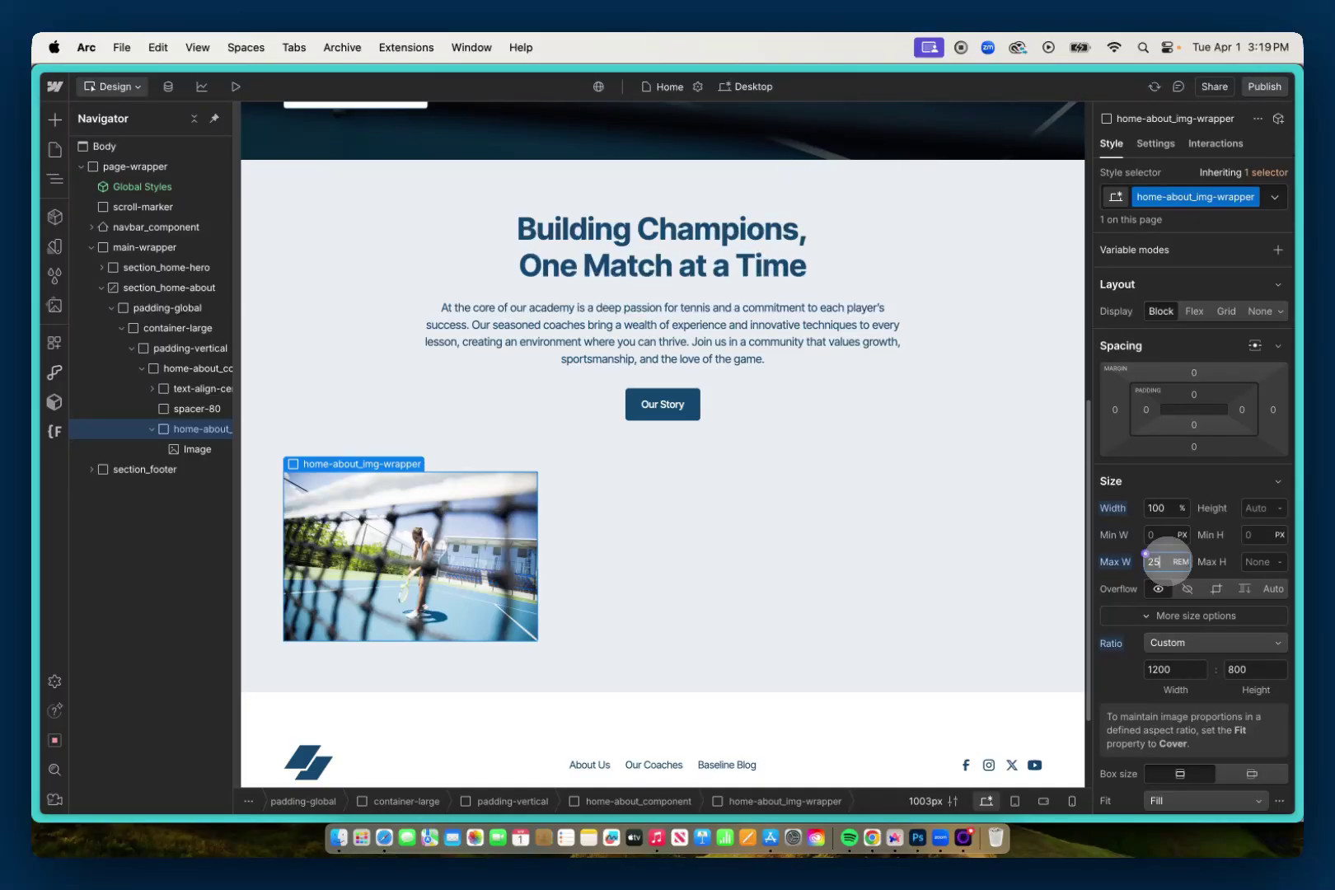
{"action": "left_click", "coordinate": [1166, 561]}
{"action": "type", "text": "50"}
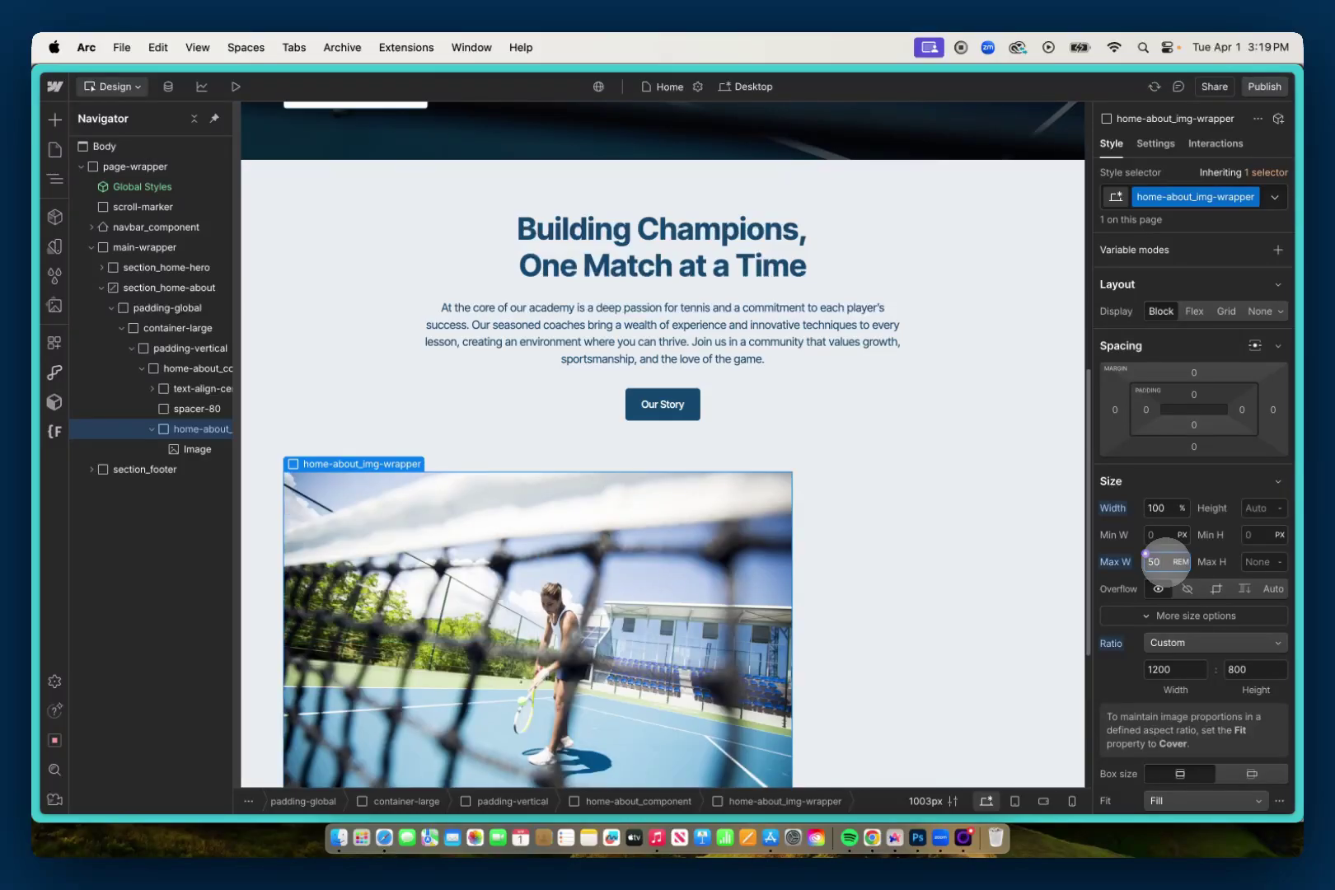
Step: Set the maximum width of home-about_img-wrapper to 75 rem
{"action": "double_click", "coordinate": [1165, 557]}
{"action": "type", "text": "75"}
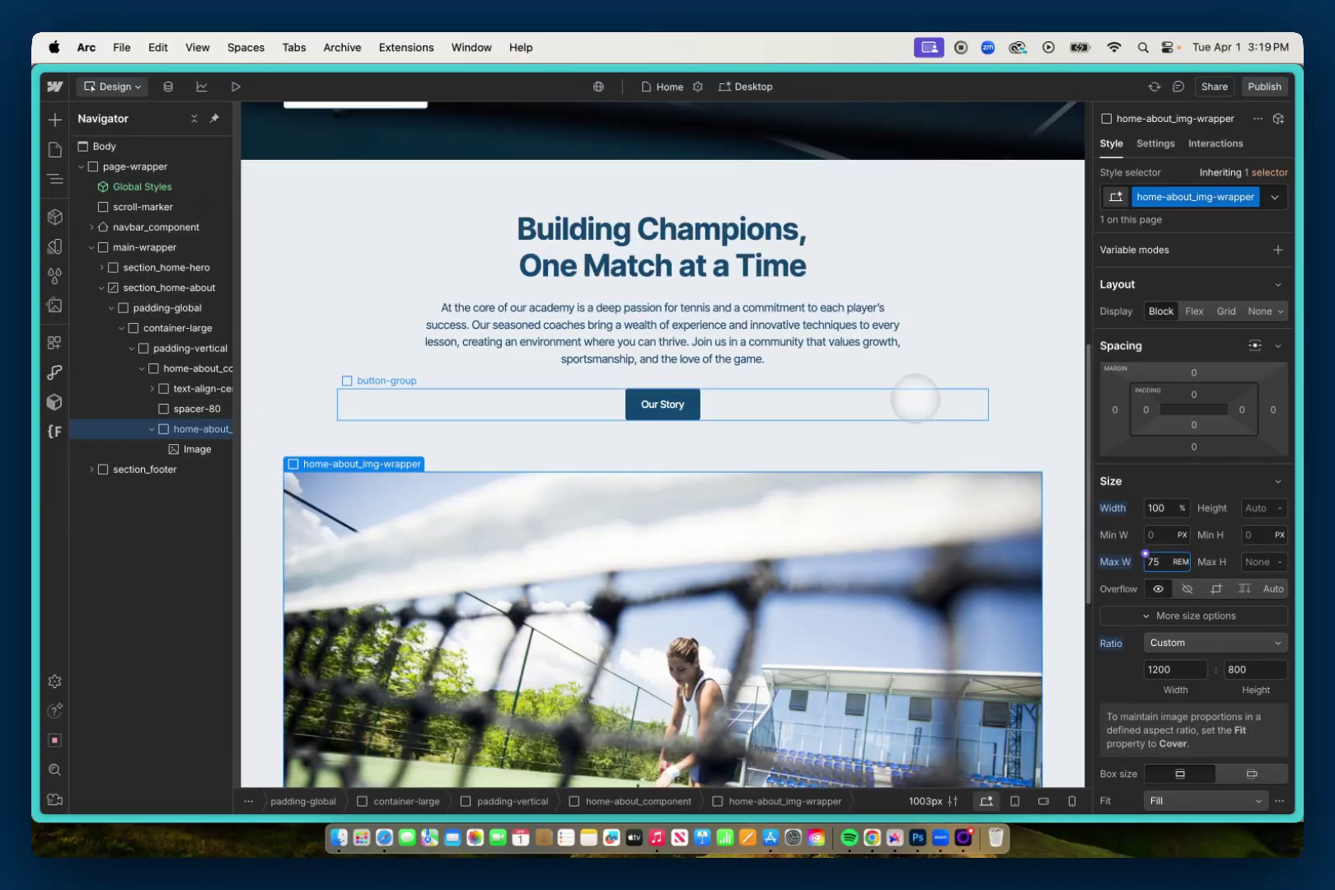
{"action": "scroll", "coordinate": [866, 436], "scroll_direction": "down", "scroll_amount": 1}
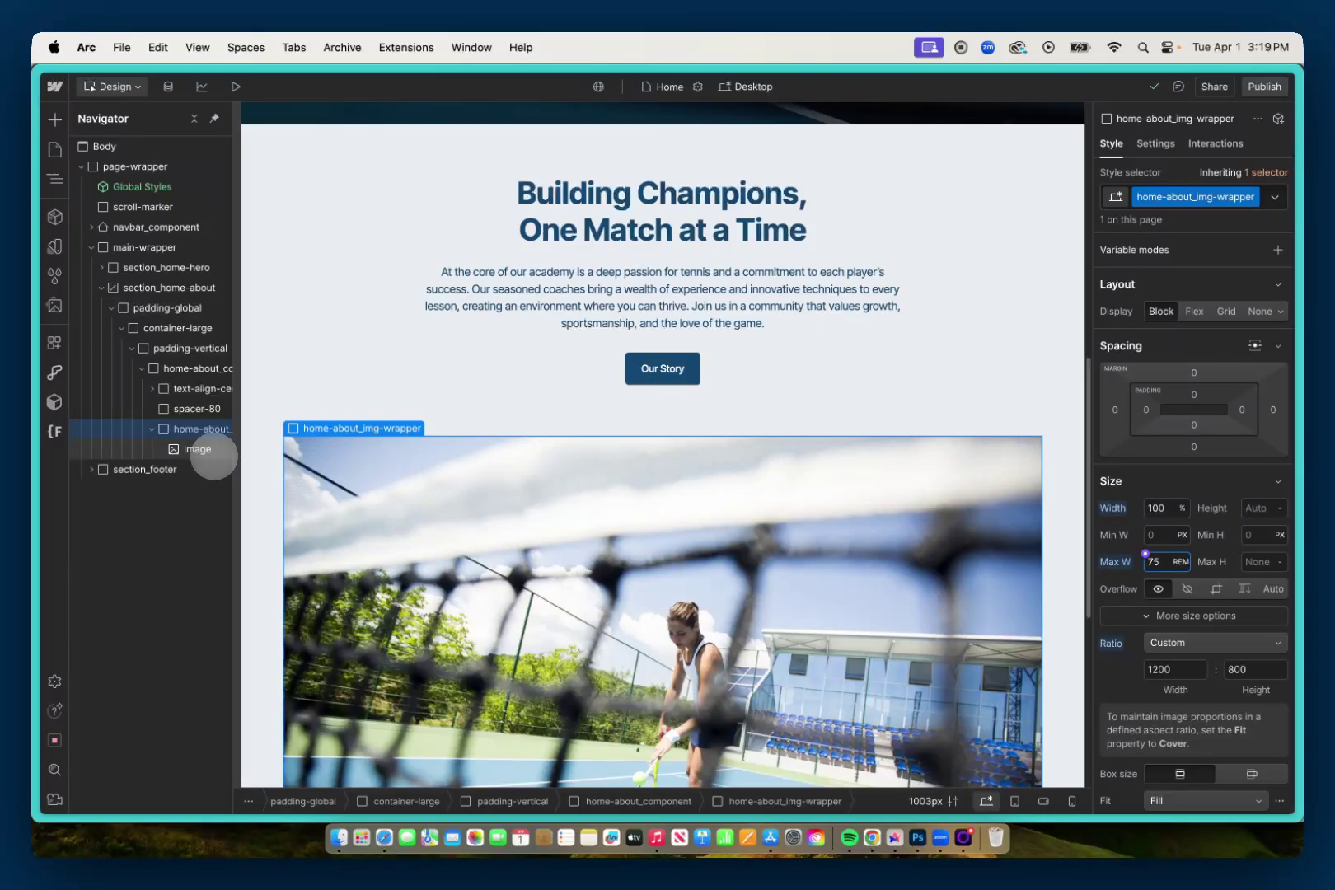
Step: Style the All Images tag from the wrapper's image with 100% width, 100% height and a Cover fit
{"action": "left_click", "coordinate": [206, 452]}
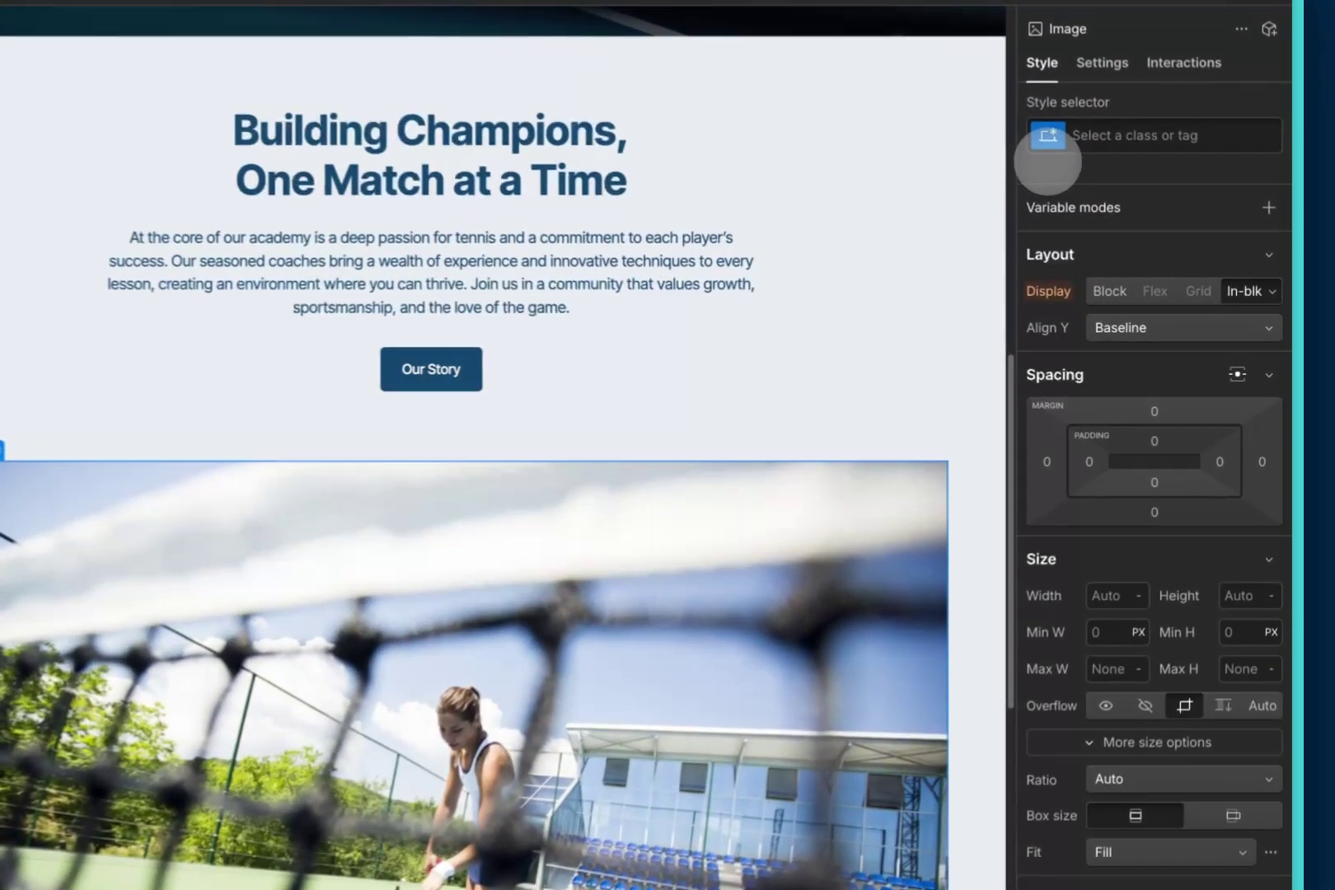
{"action": "left_click", "coordinate": [1092, 135]}
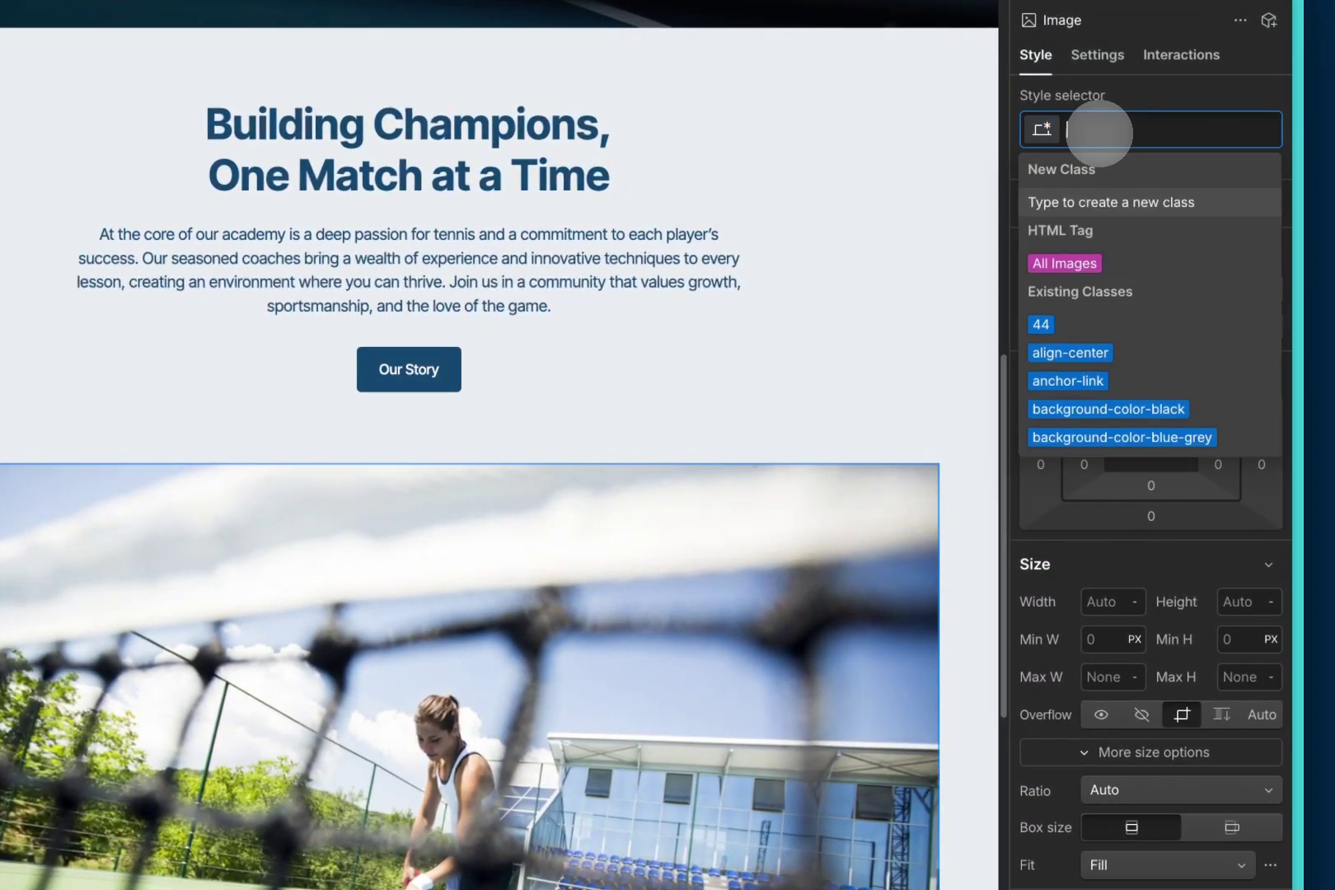
{"action": "left_click", "coordinate": [1067, 263]}
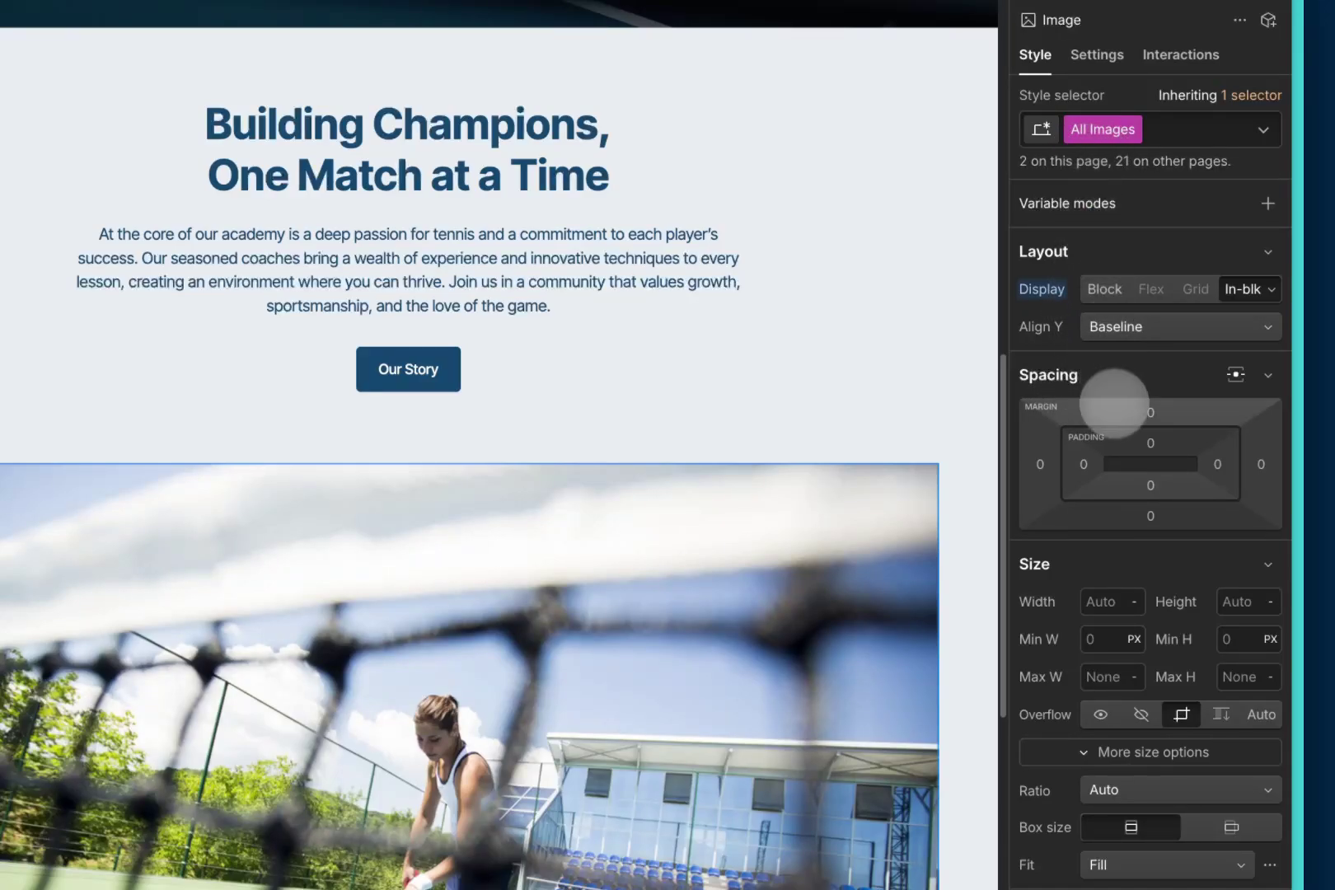
{"action": "left_click", "coordinate": [1108, 600]}
{"action": "type", "text": "100%"}
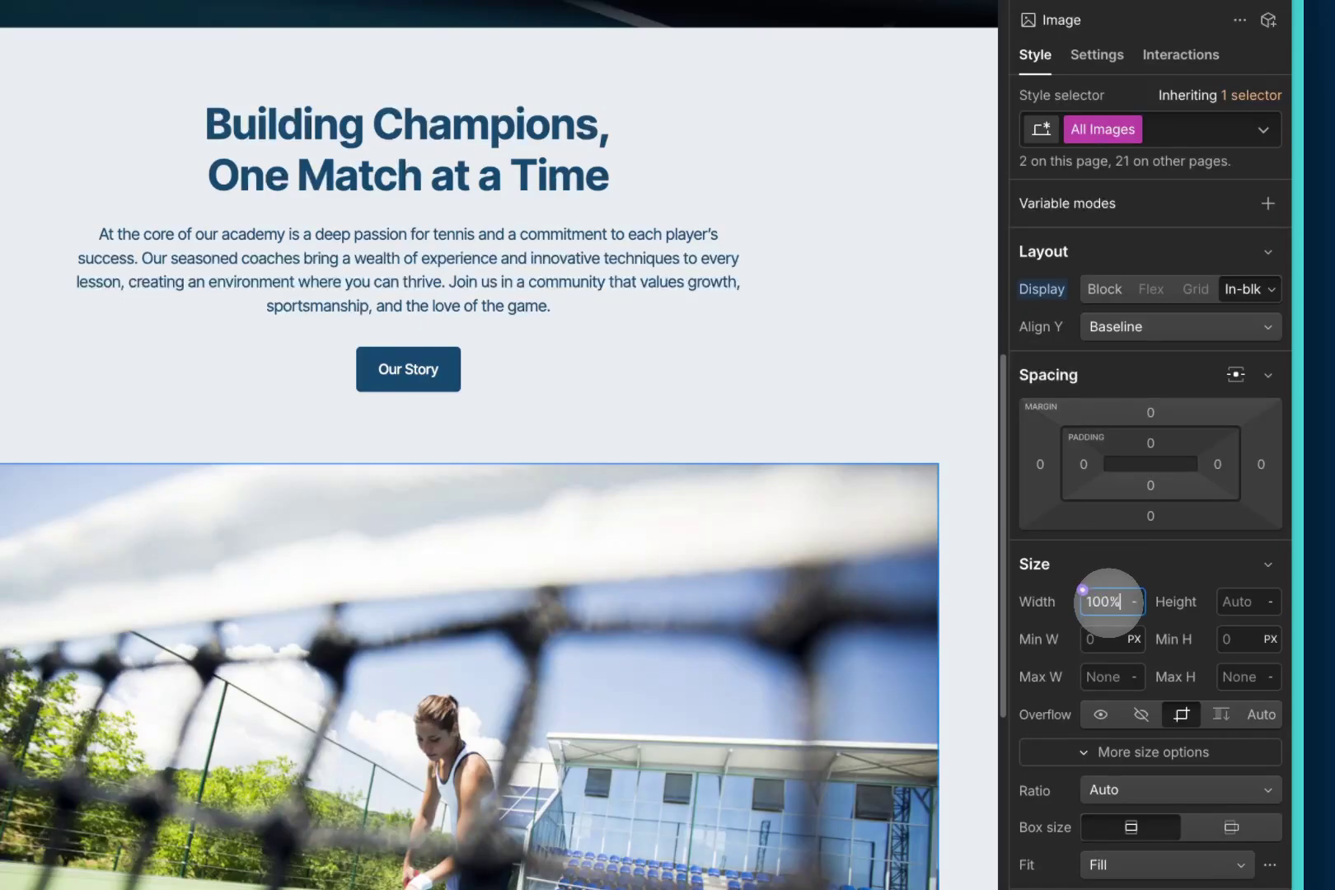
{"action": "key", "text": "Return"}
{"action": "key", "text": "Tab"}
{"action": "type", "text": "100%"}
{"action": "key", "text": "Return"}
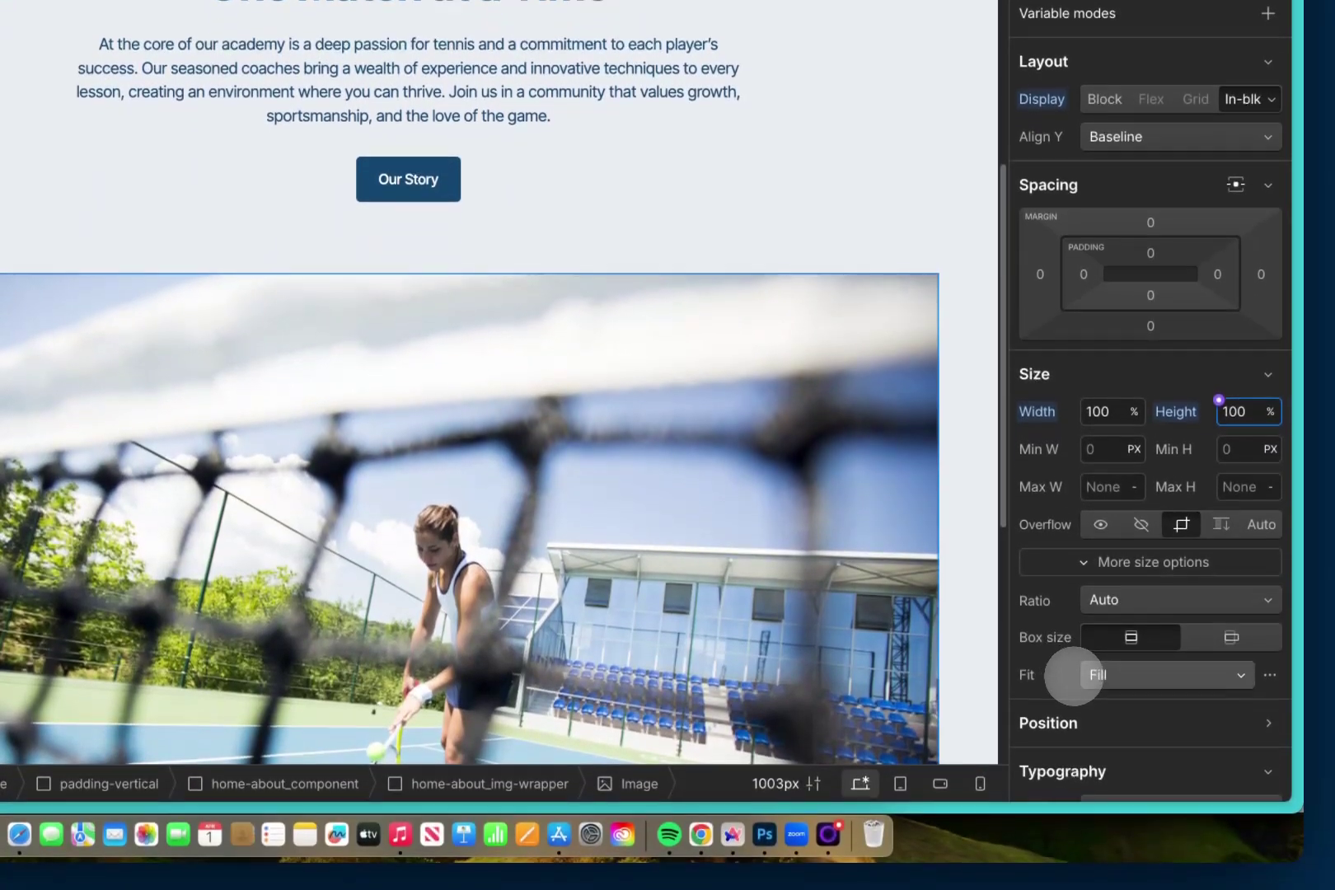
{"action": "left_click", "coordinate": [1086, 719]}
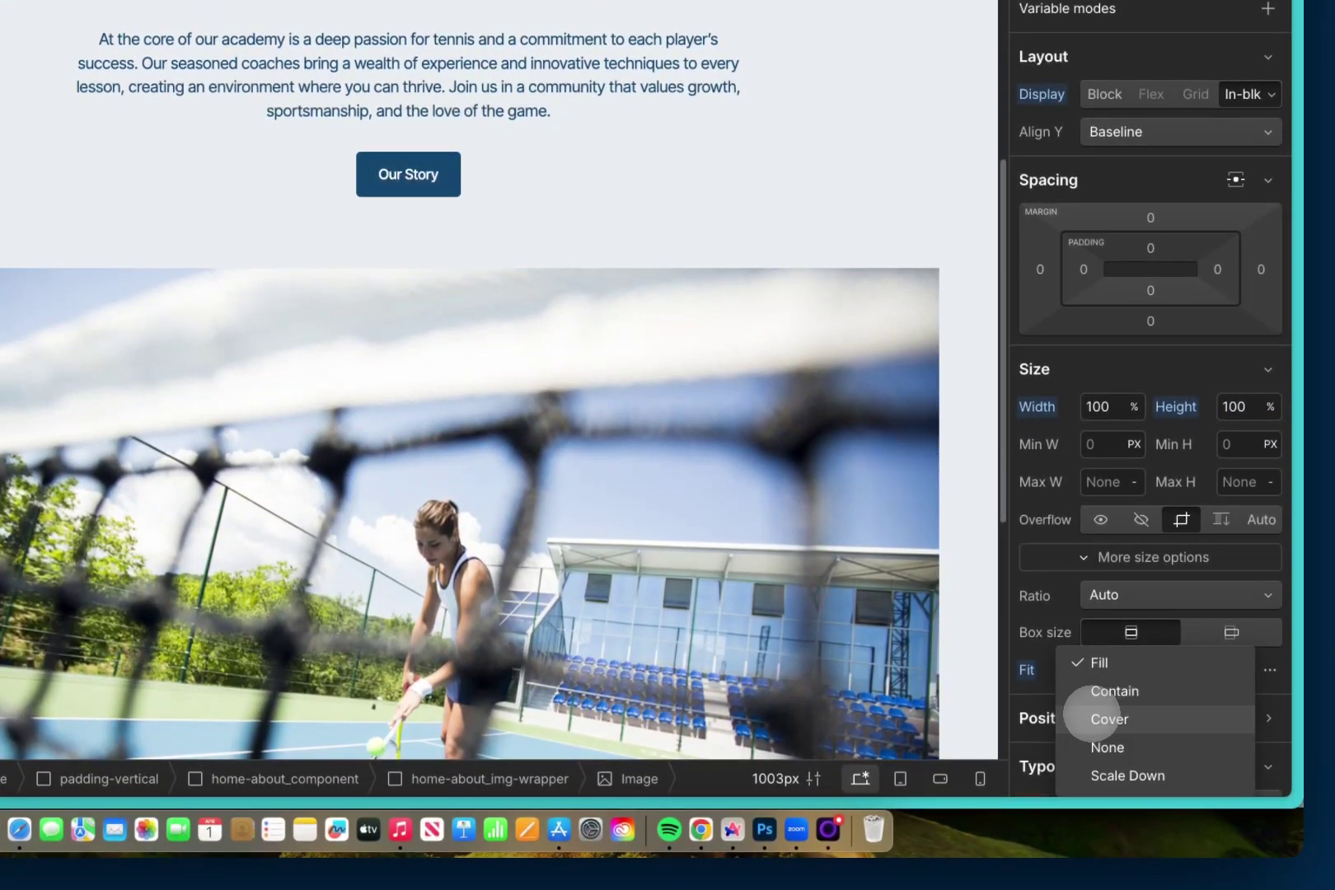
{"action": "left_click", "coordinate": [1100, 769]}
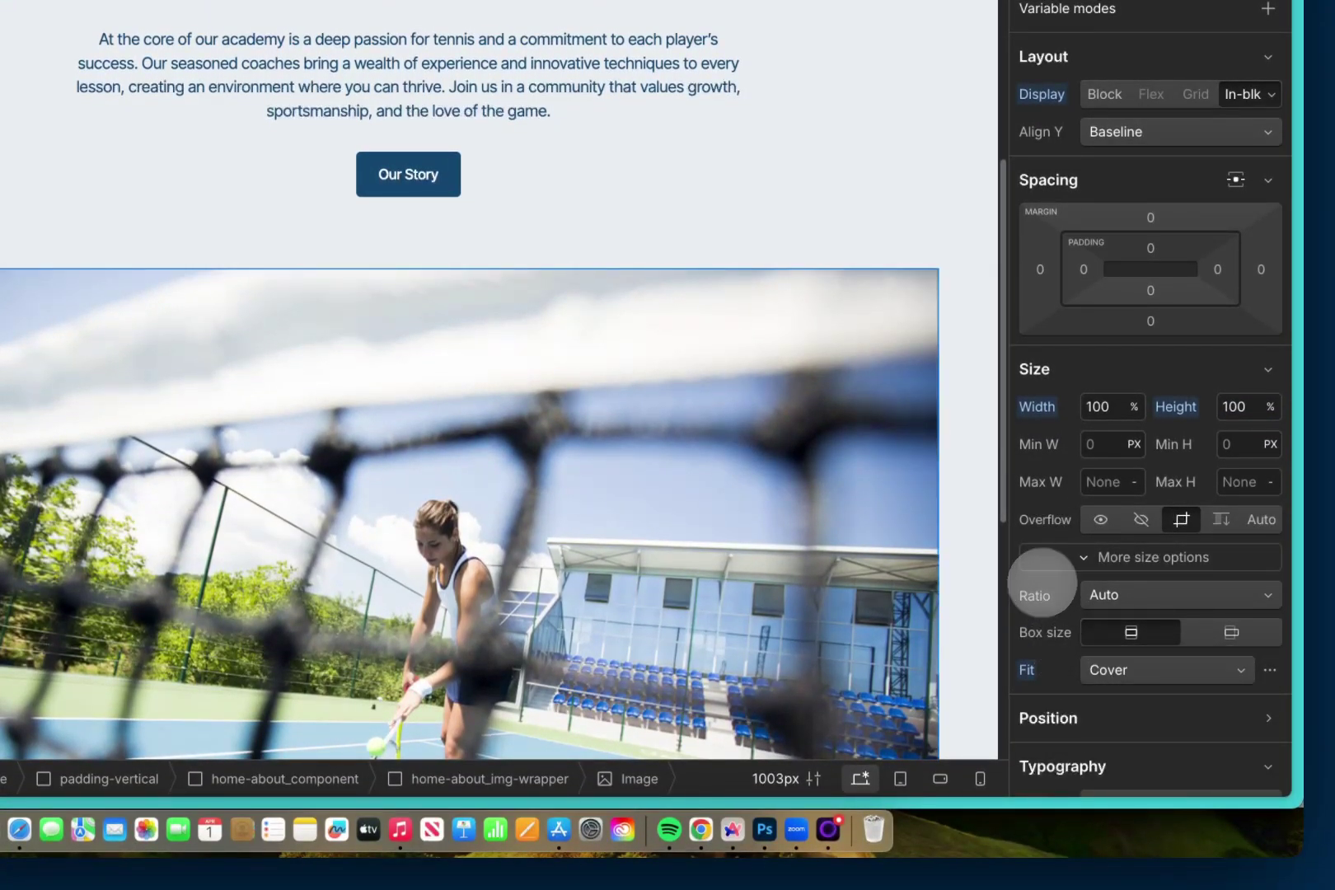
Step: Try the existing image-full-contain class on the about section's image, and remove it from the element
{"action": "left_click", "coordinate": [1082, 432]}
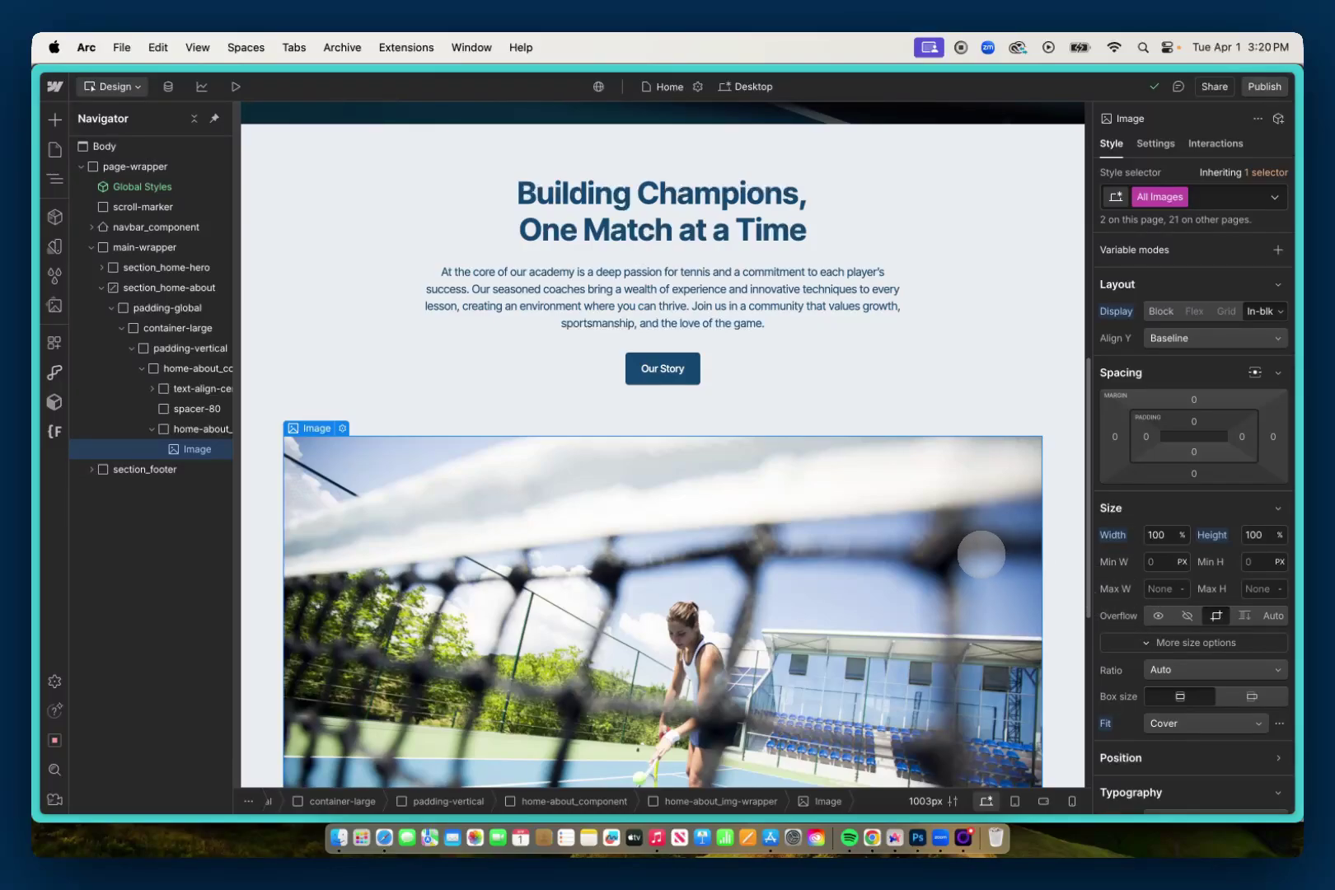
{"action": "left_click", "coordinate": [989, 560]}
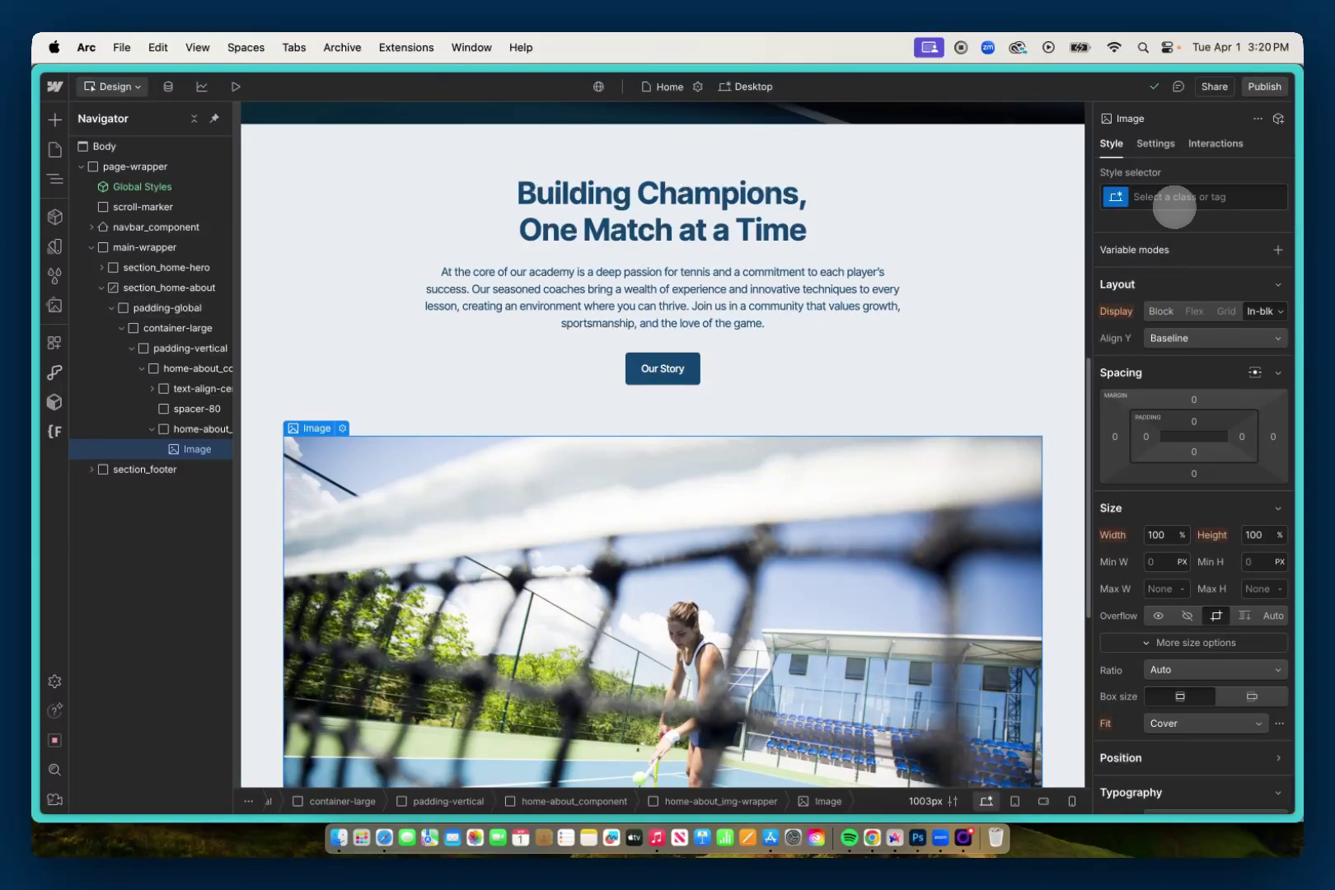
{"action": "left_click", "coordinate": [1176, 198]}
{"action": "type", "text": "img-full"}
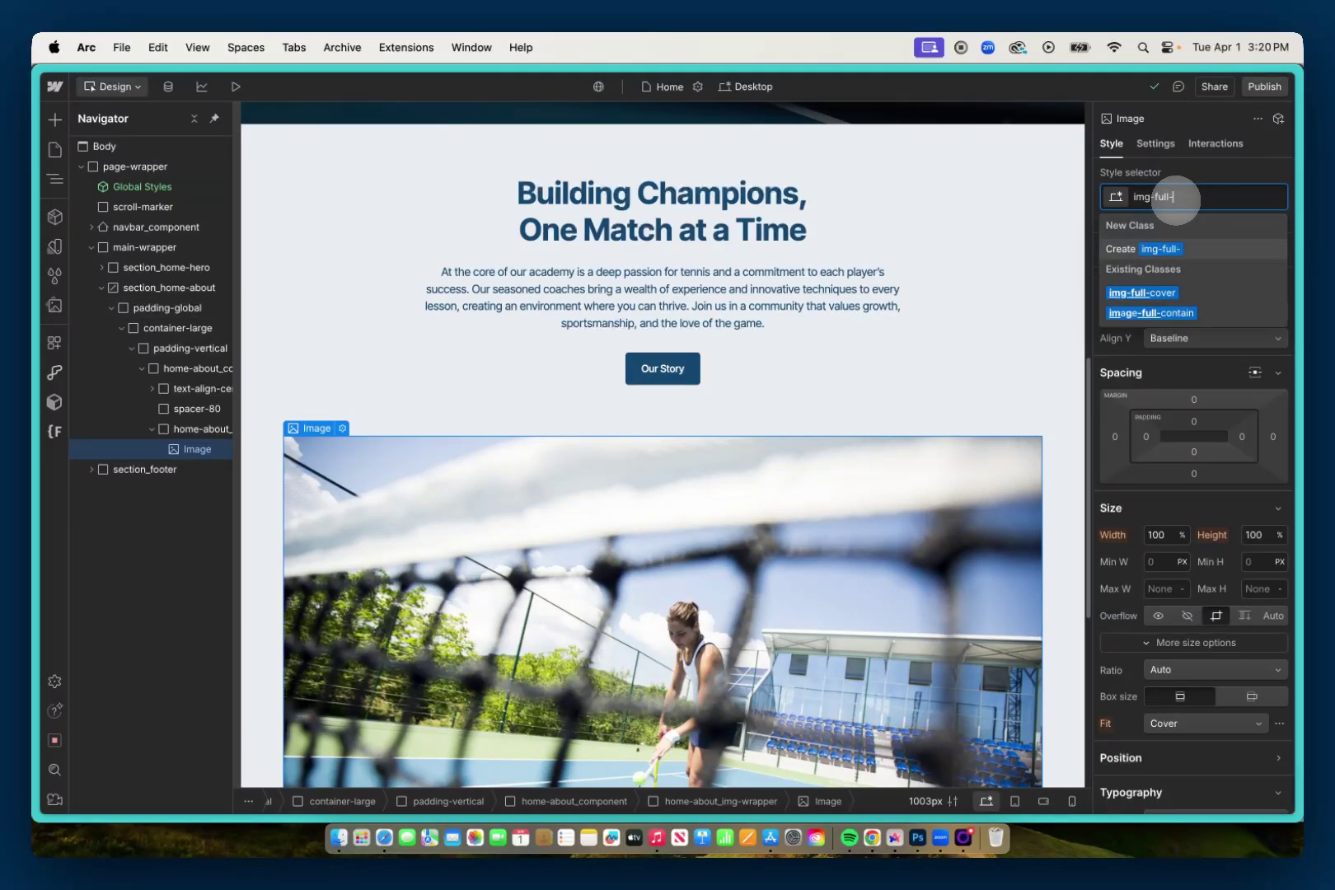
{"action": "type", "text": "-c"}
{"action": "left_click", "coordinate": [1160, 311]}
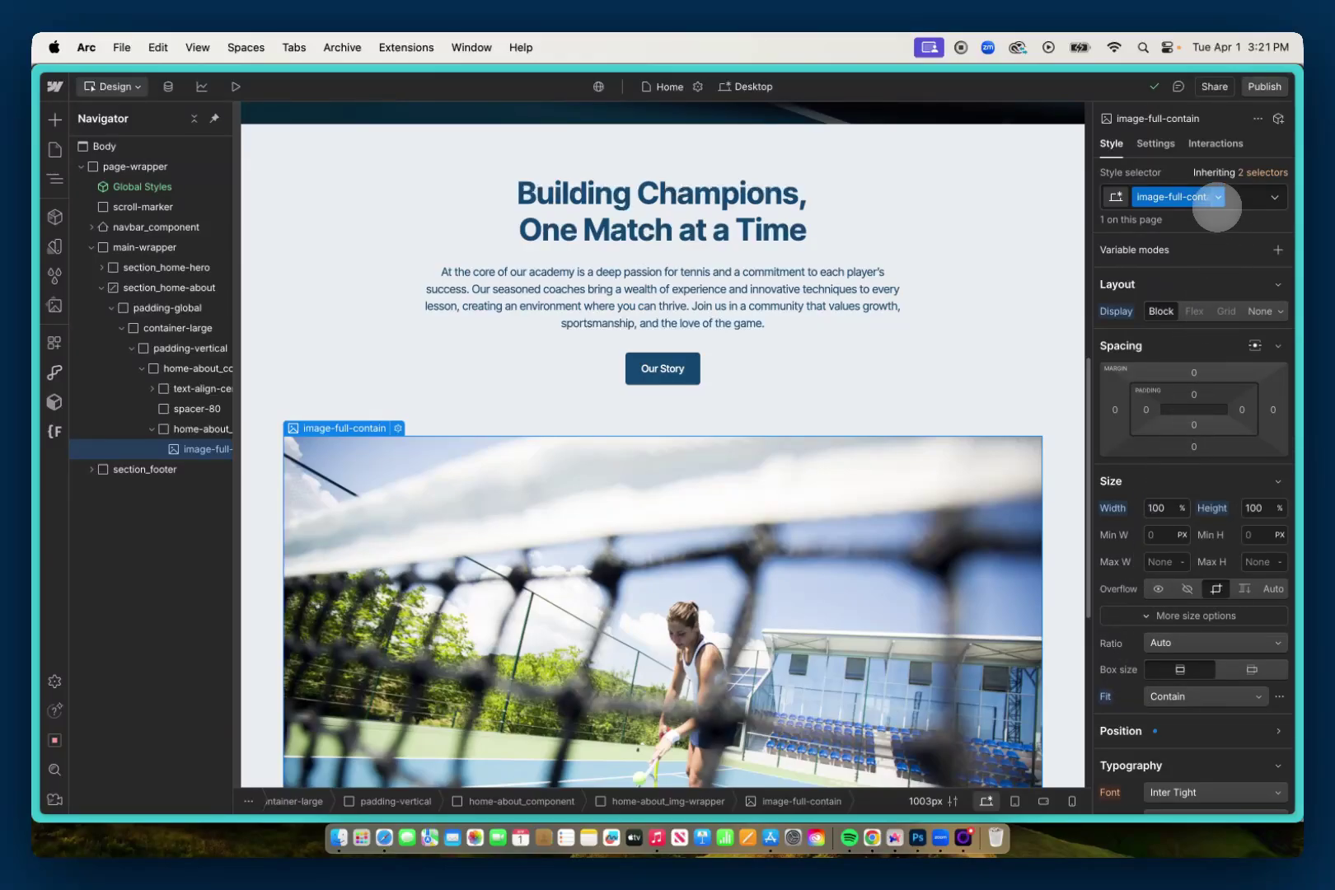
{"action": "left_click", "coordinate": [1216, 198]}
{"action": "left_click", "coordinate": [1195, 259]}
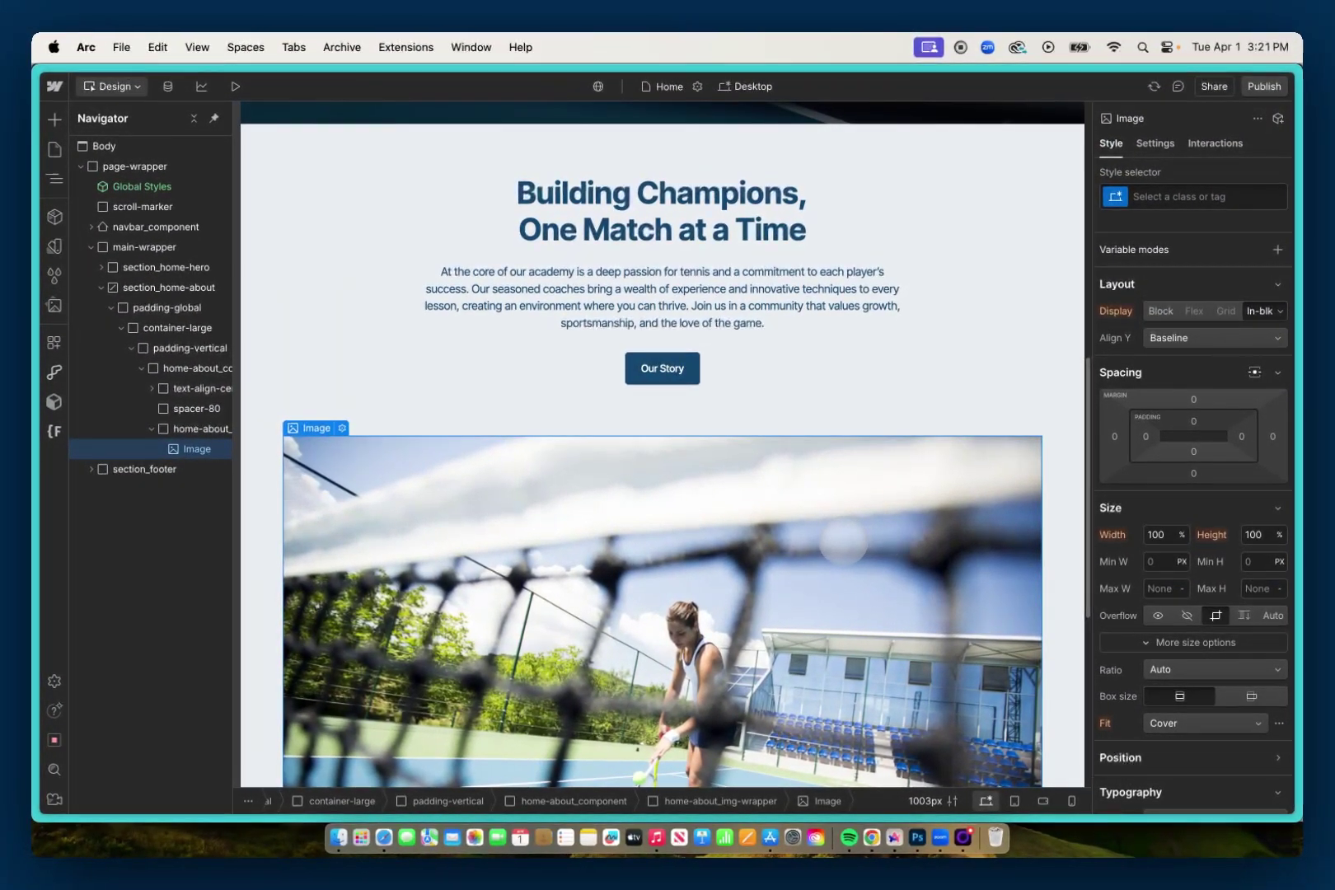
Step: Replace the about section's image with the heavier copy of the young-woman tennis photo, and switch back to the lighter copy
{"action": "left_click", "coordinate": [1152, 146]}
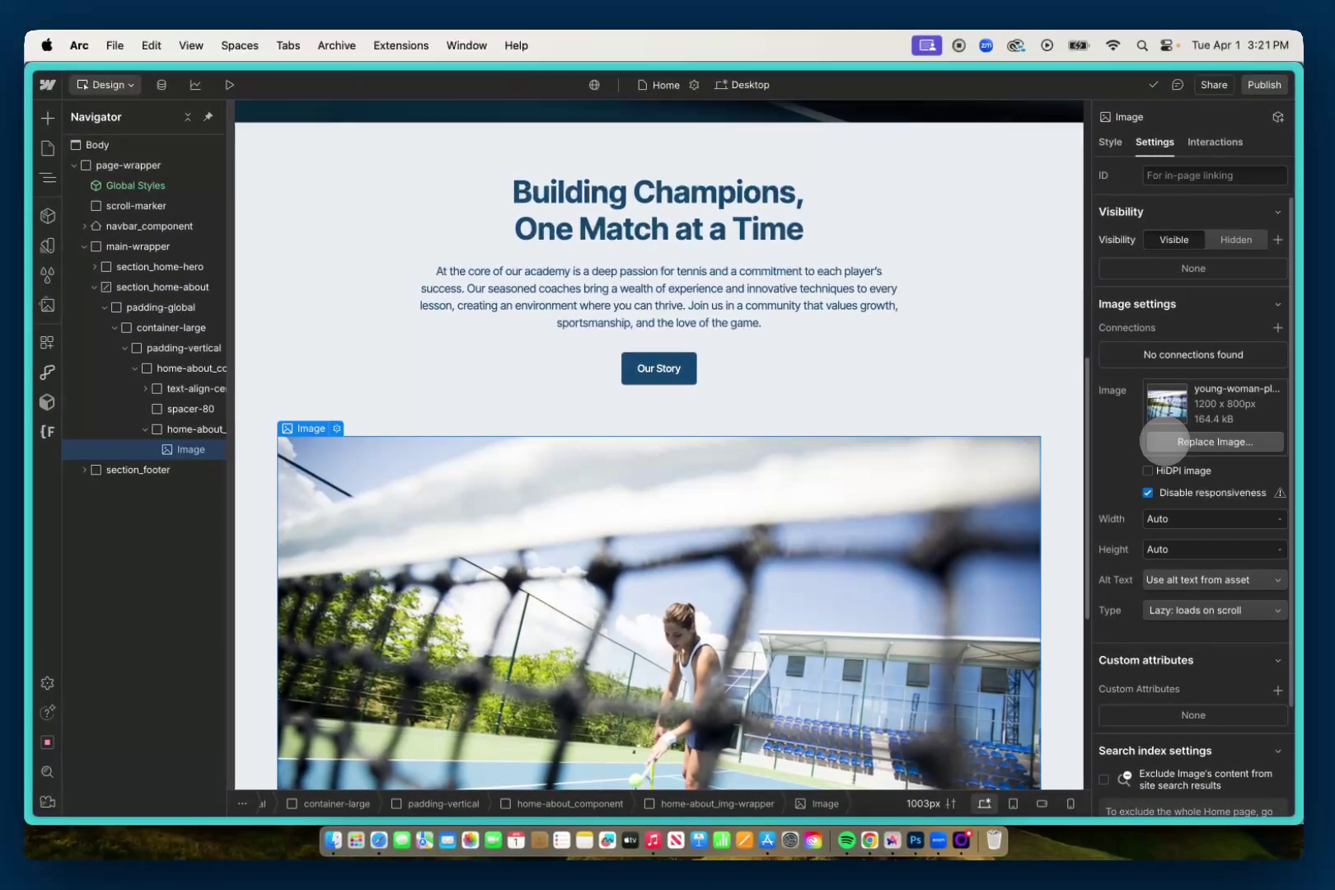
{"action": "left_click", "coordinate": [1106, 453]}
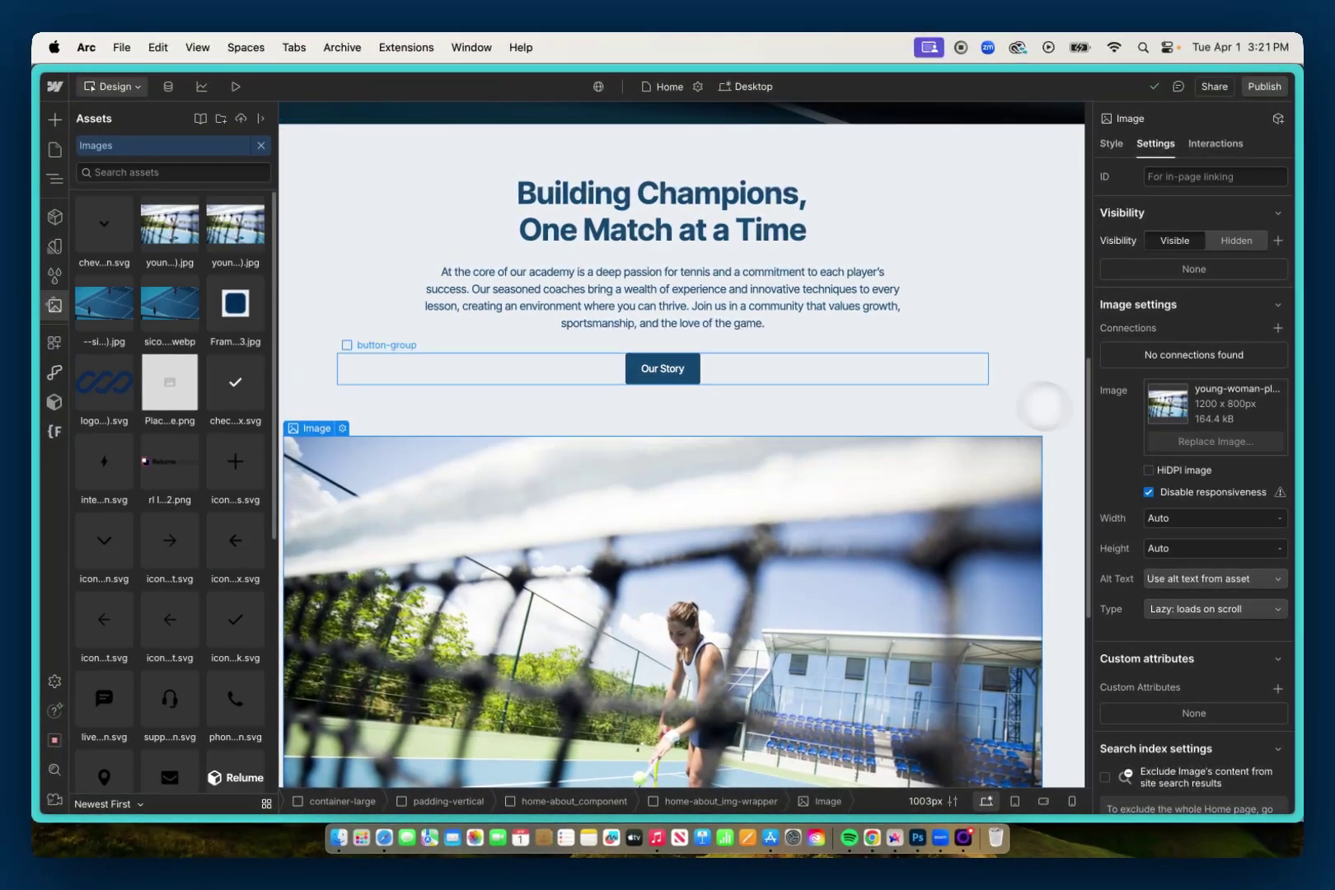
{"action": "left_click", "coordinate": [239, 235]}
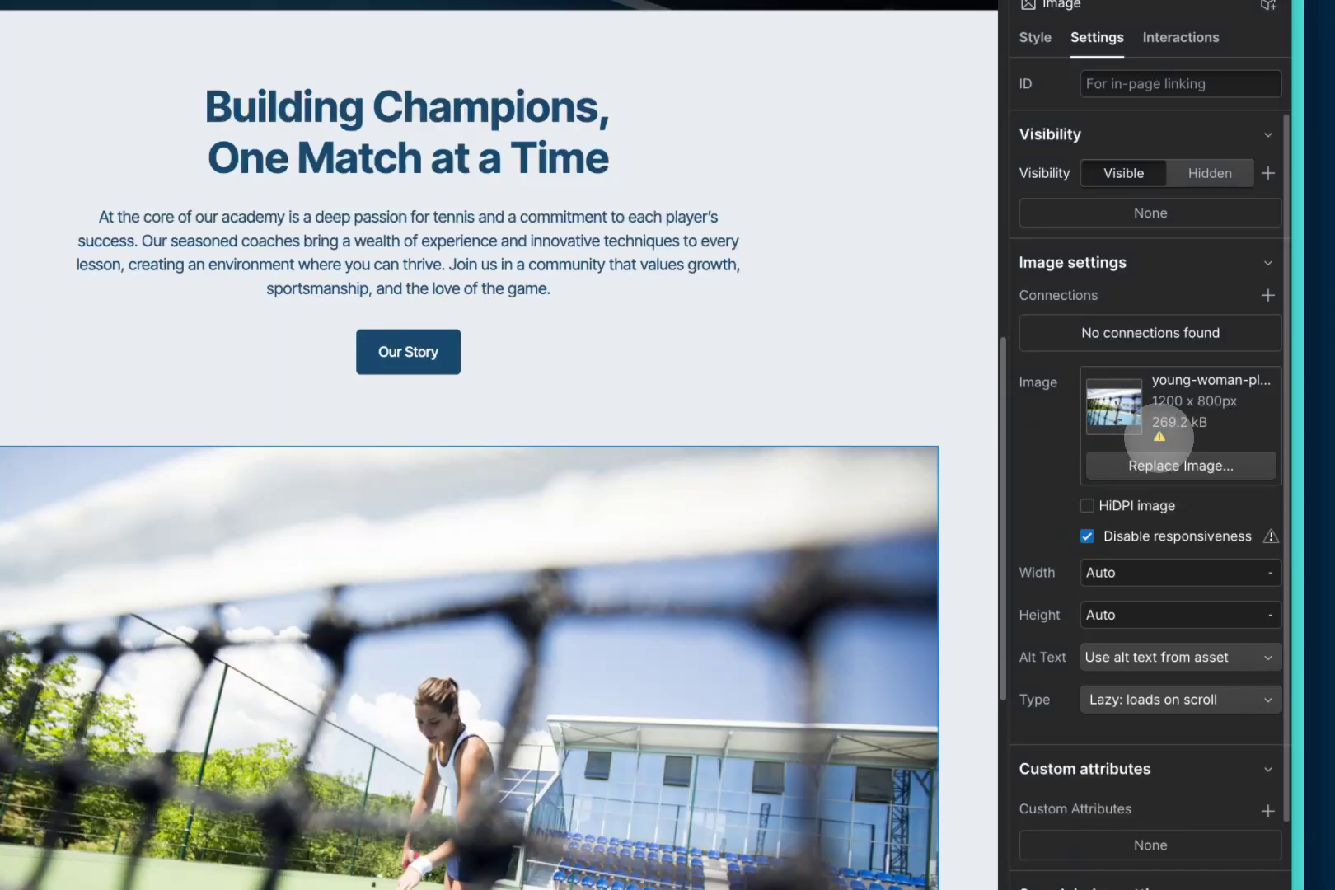
{"action": "mouse_move", "coordinate": [1158, 437]}
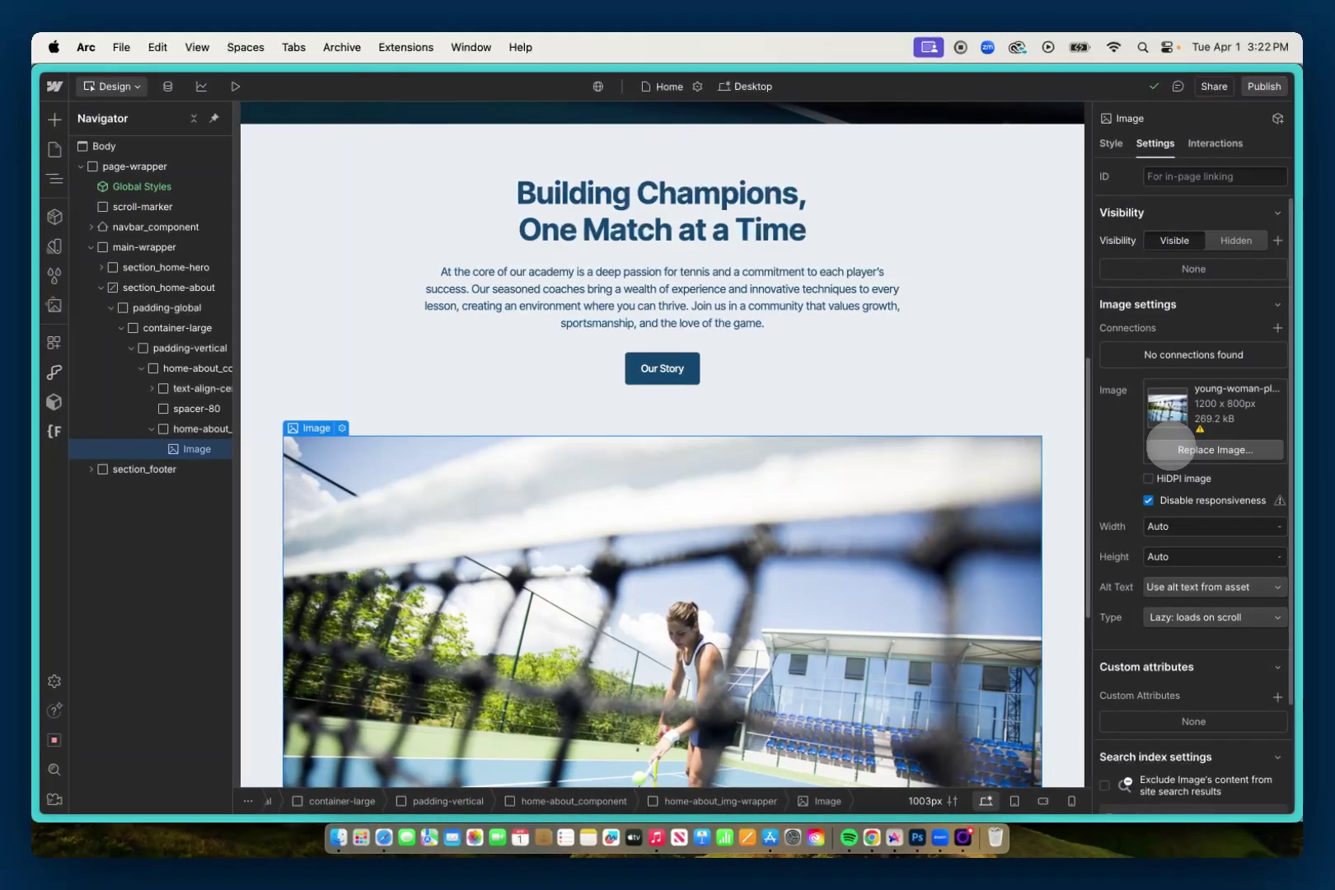
{"action": "left_click", "coordinate": [1170, 449]}
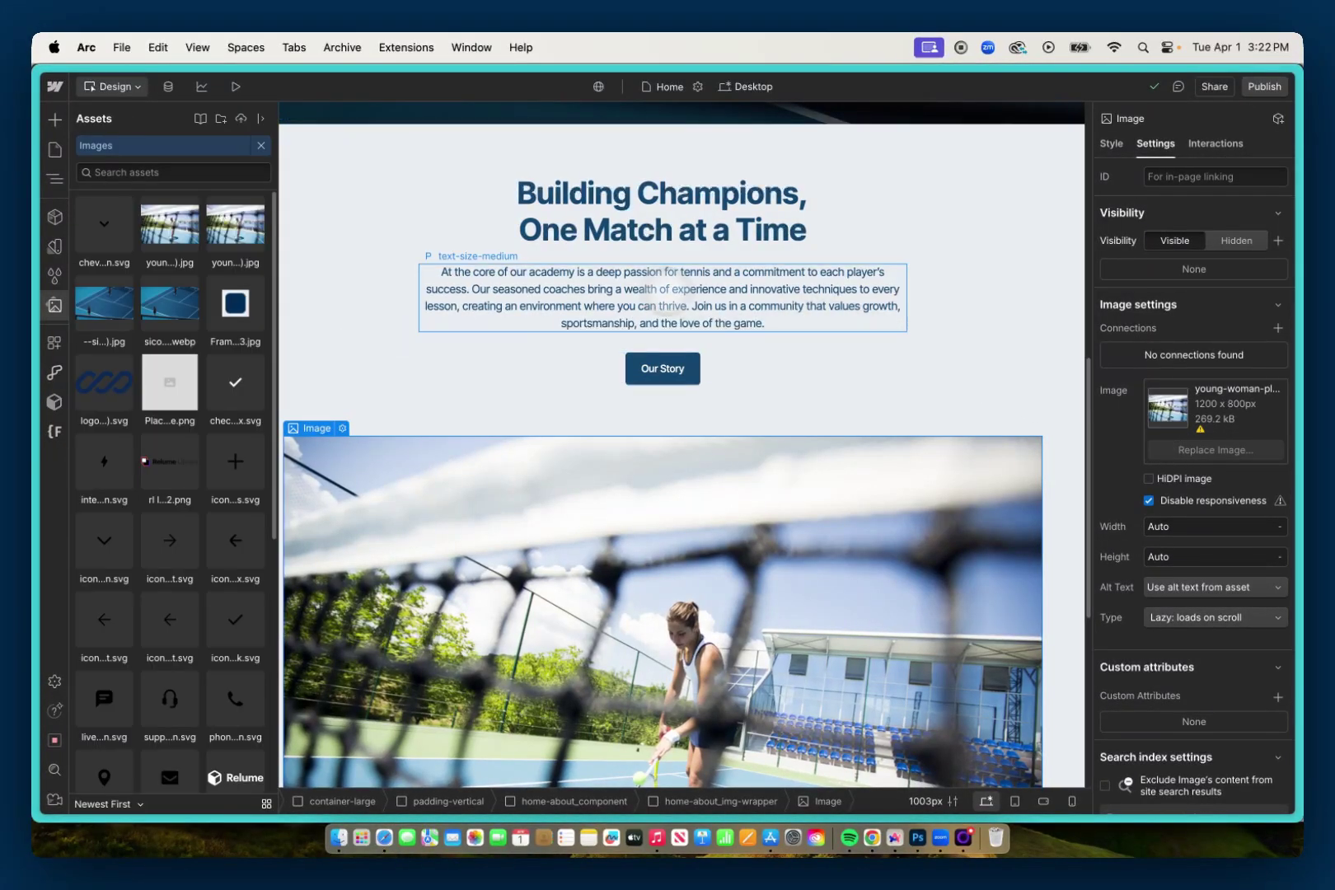
{"action": "left_click", "coordinate": [173, 224]}
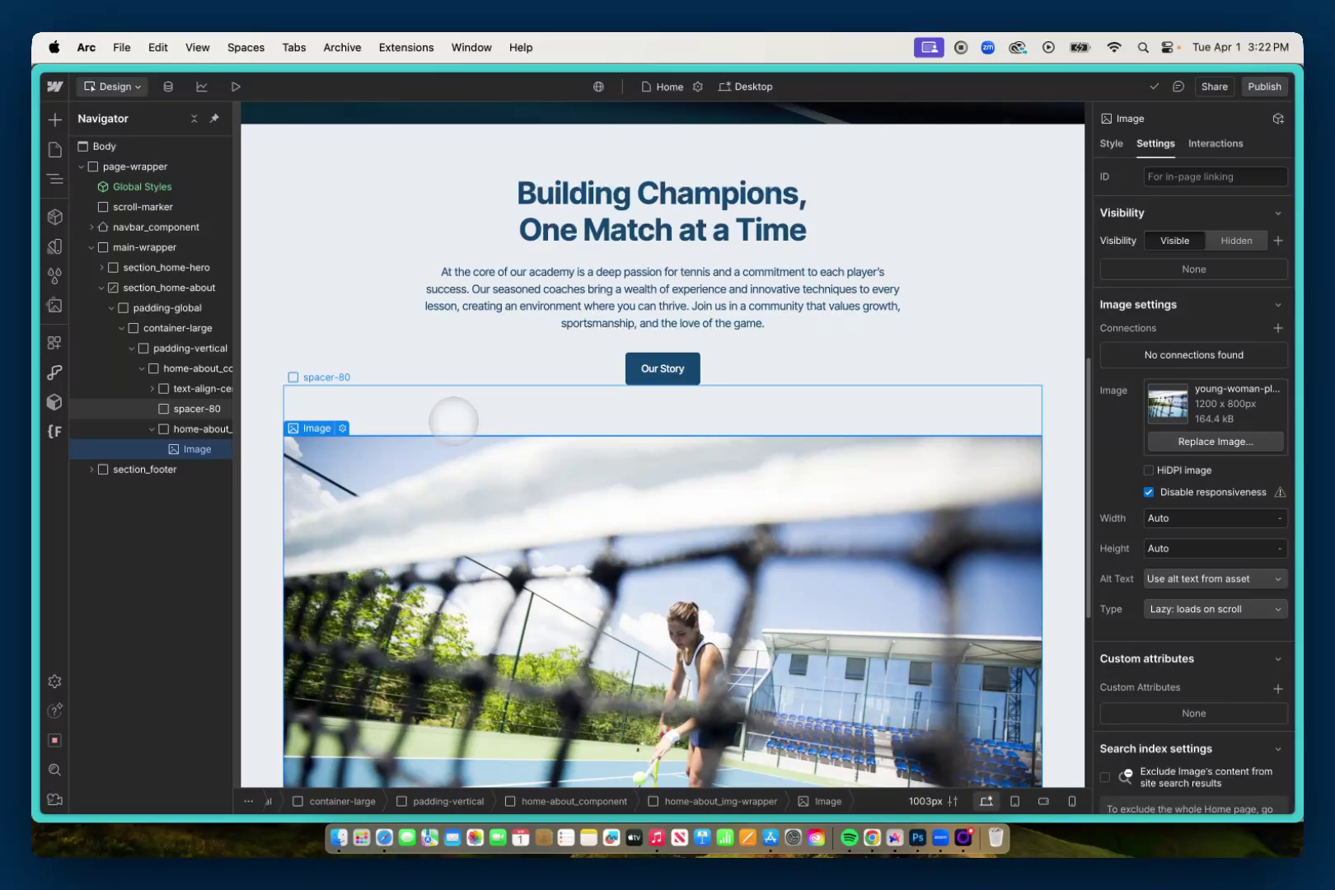
Step: In the Baseline Blogs collection settings, set the Main Image field's maximum image size to 200 kb
{"action": "left_click", "coordinate": [168, 87]}
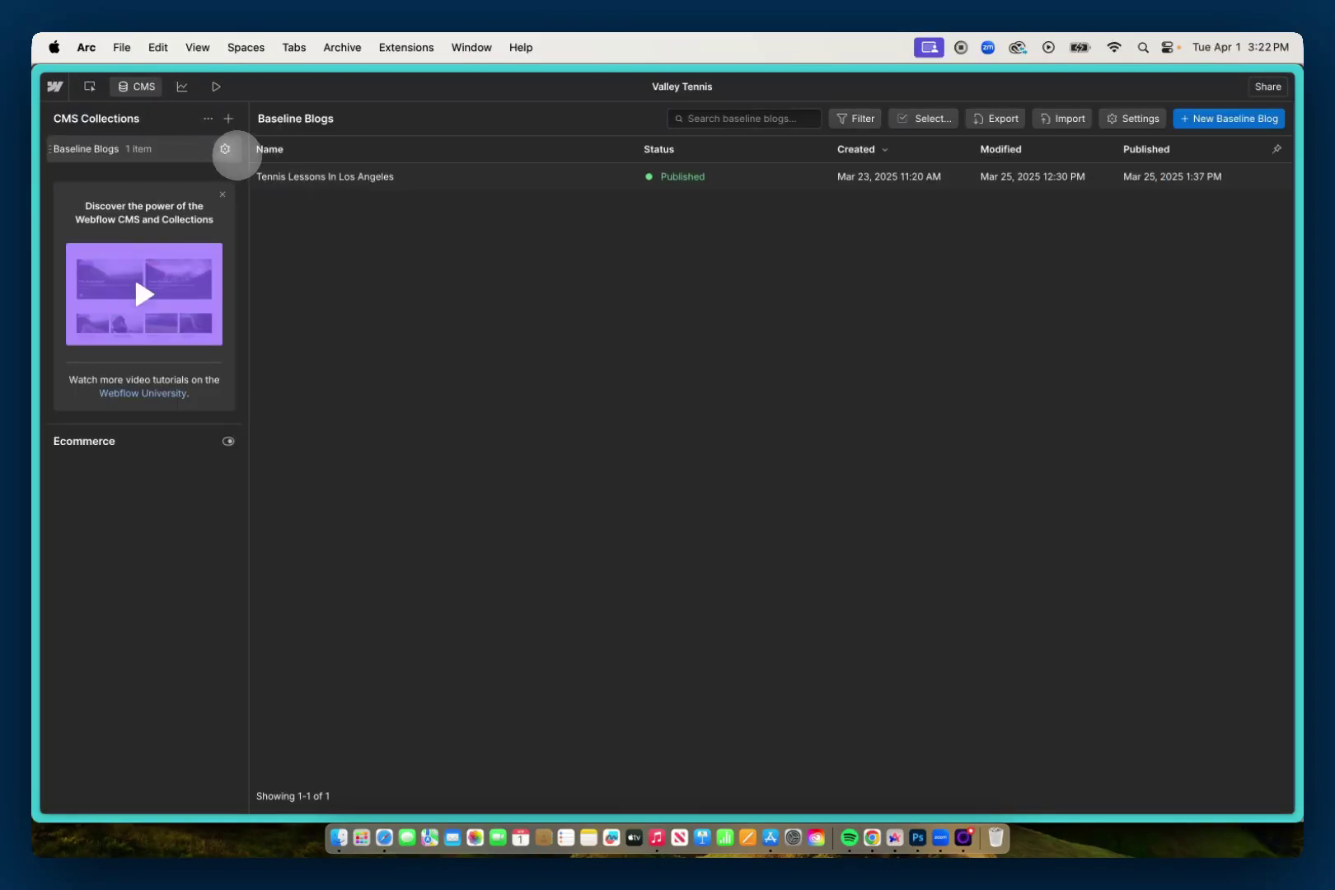
{"action": "left_click", "coordinate": [225, 149]}
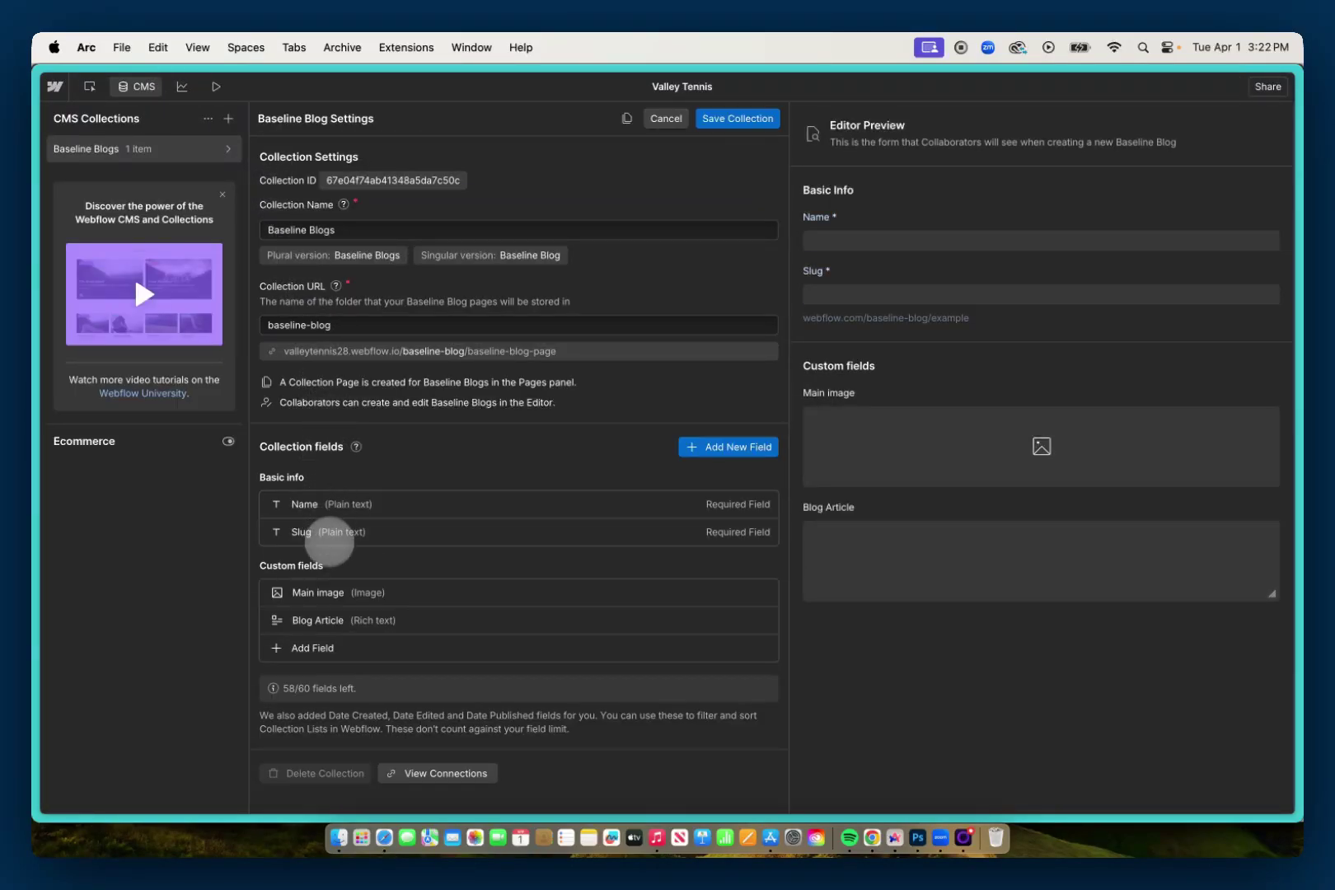
{"action": "left_click", "coordinate": [337, 590]}
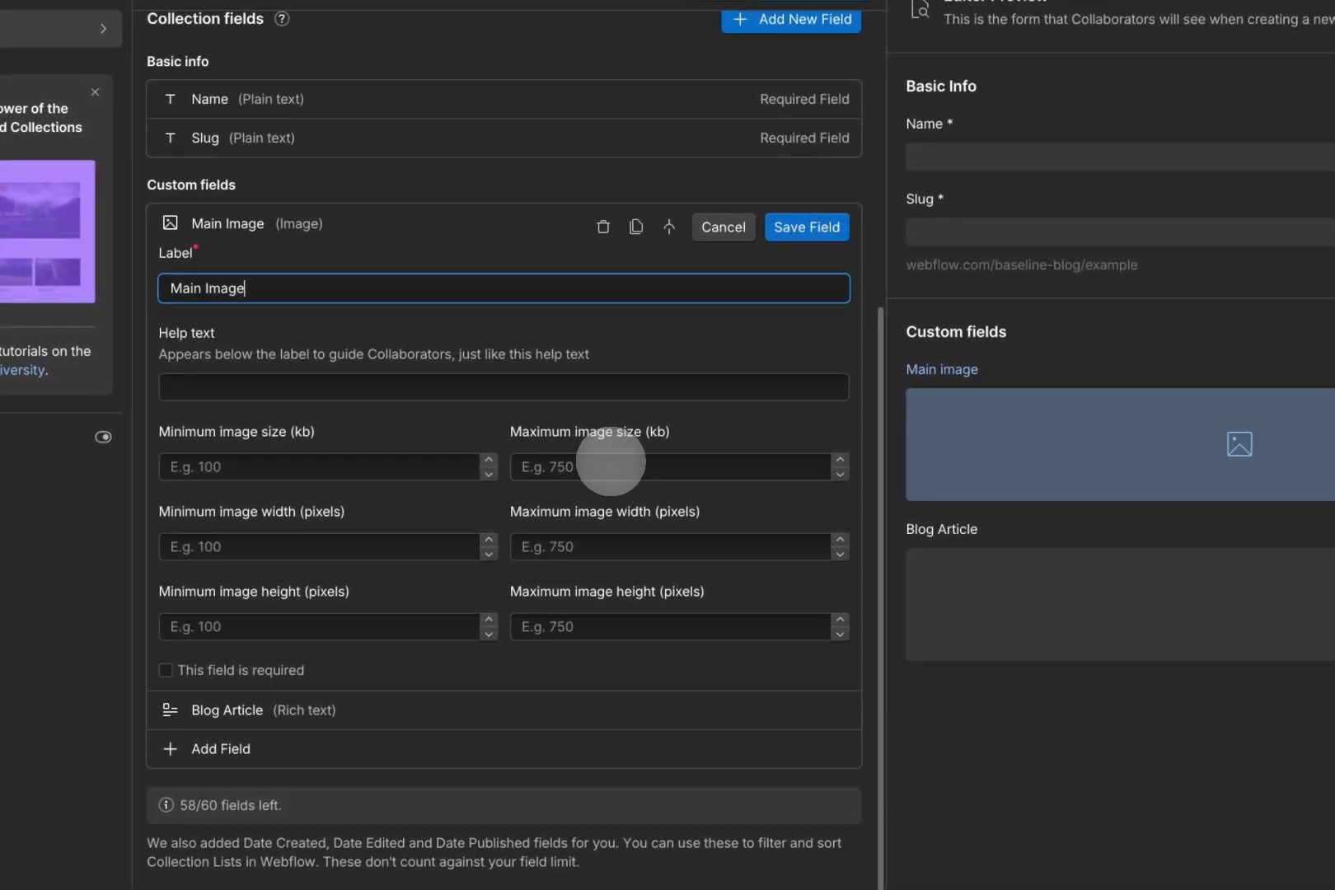
{"action": "left_click", "coordinate": [610, 465]}
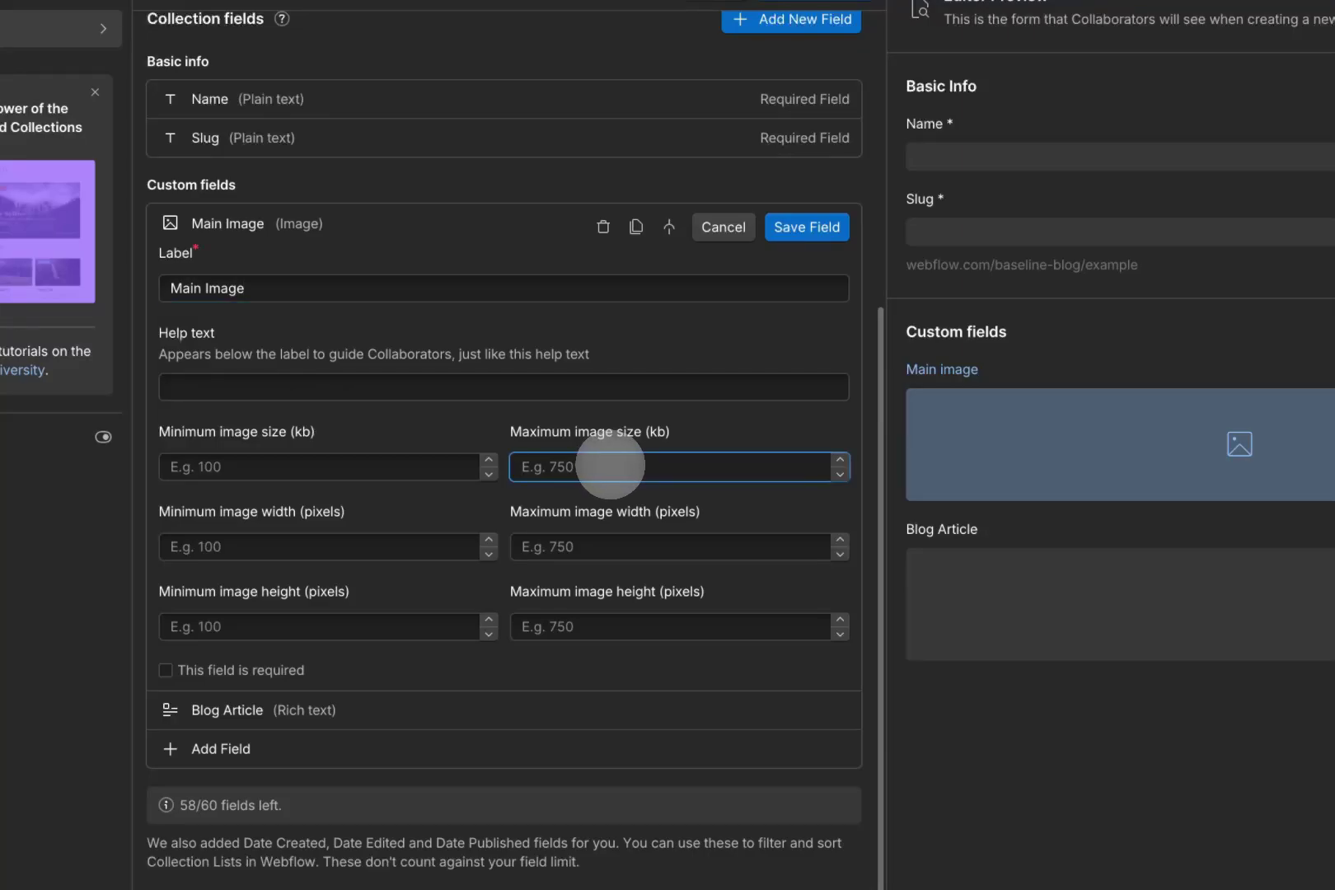
{"action": "type", "text": "200"}
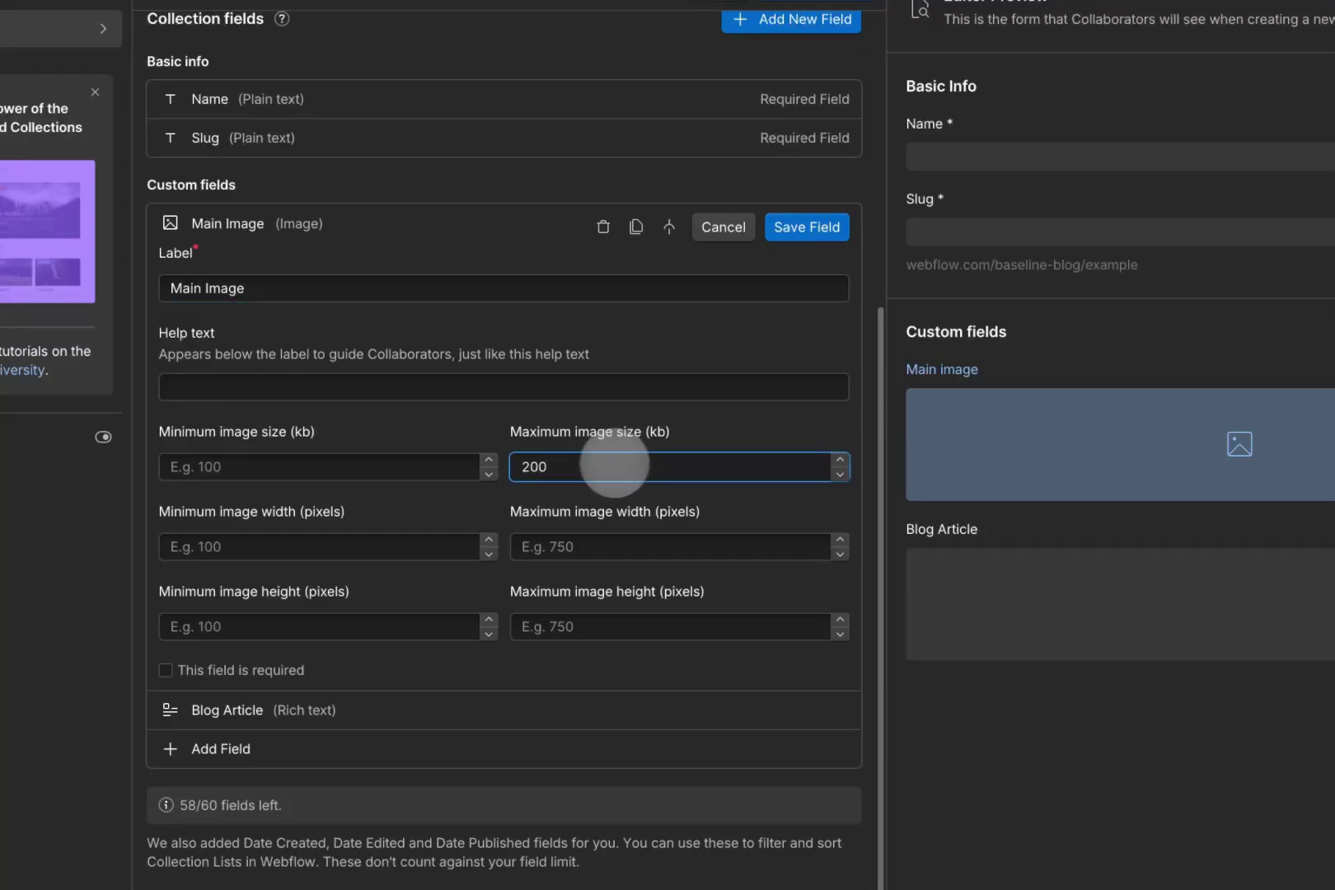
{"action": "left_click", "coordinate": [715, 429]}
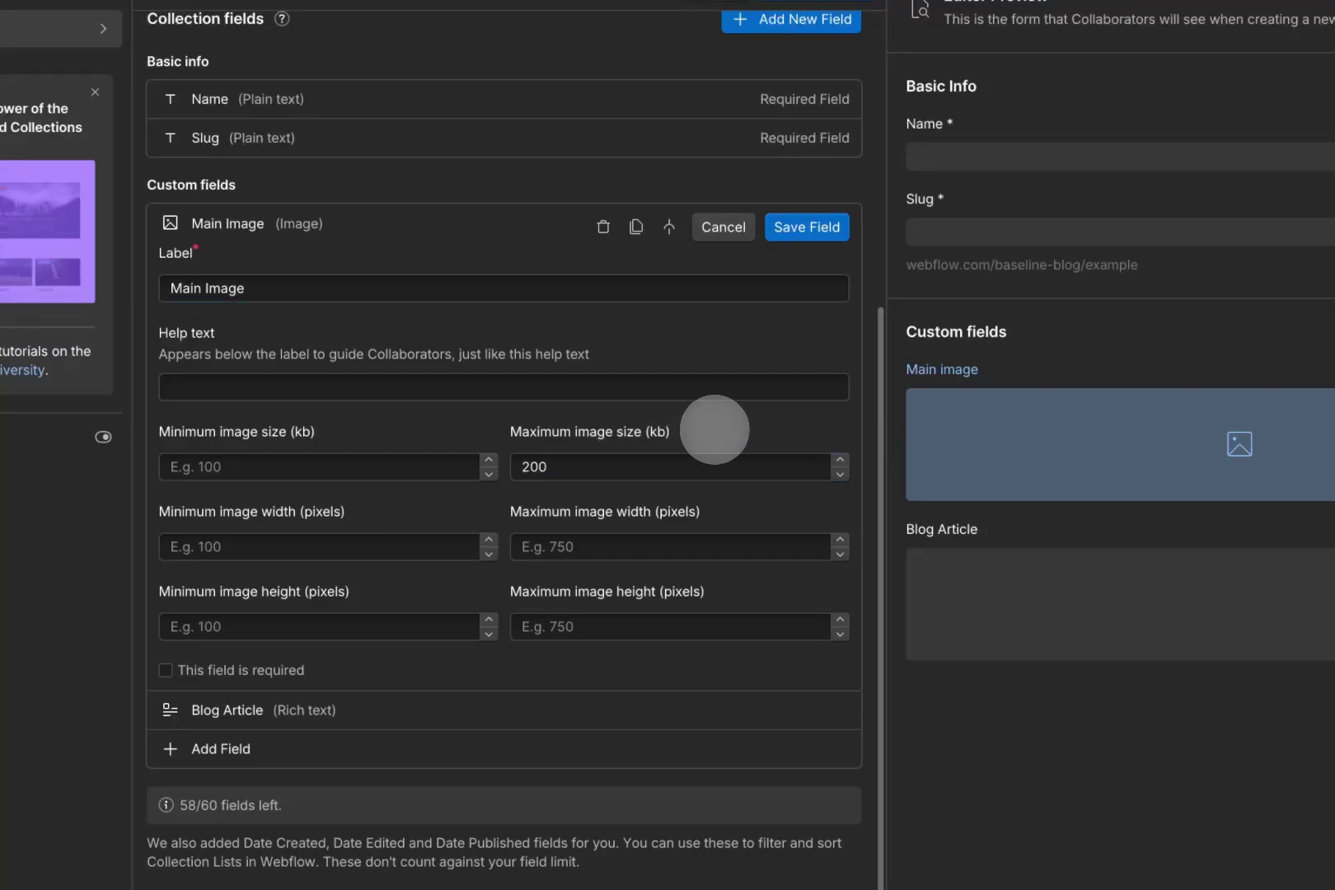